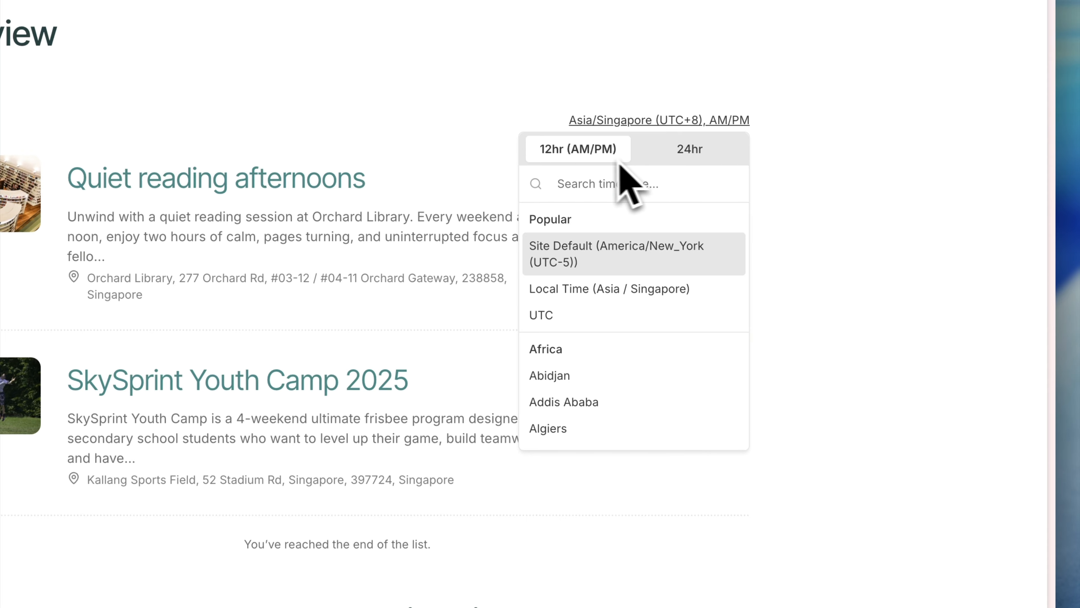
# Step: Switch the event list's times to 24hr format, highlight the first event's start time, and return to 12hr (AM/PM)
pyautogui.click(697, 154)
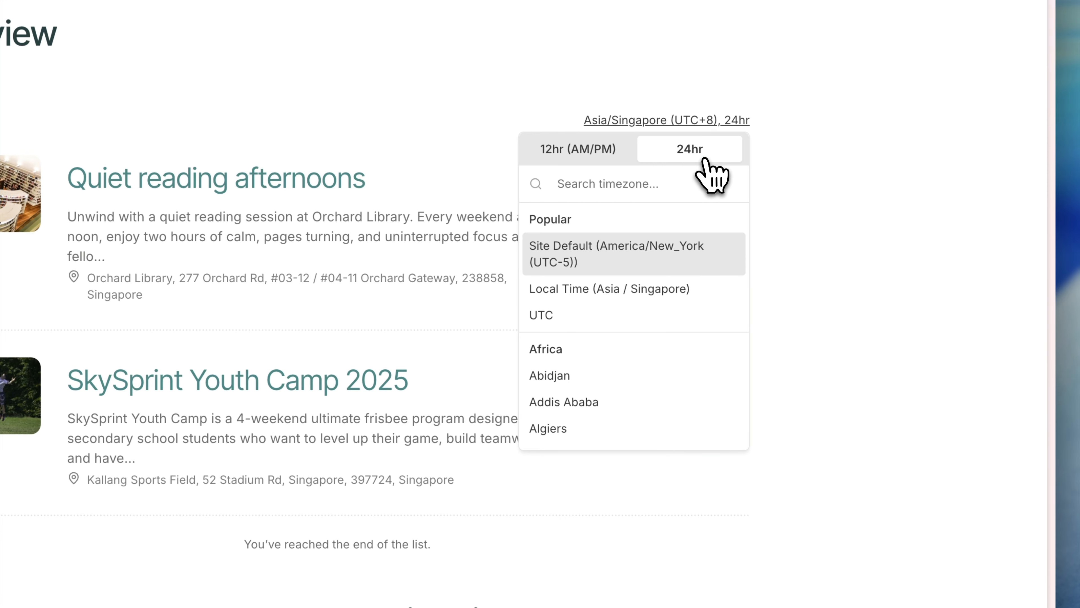
pyautogui.click(786, 174)
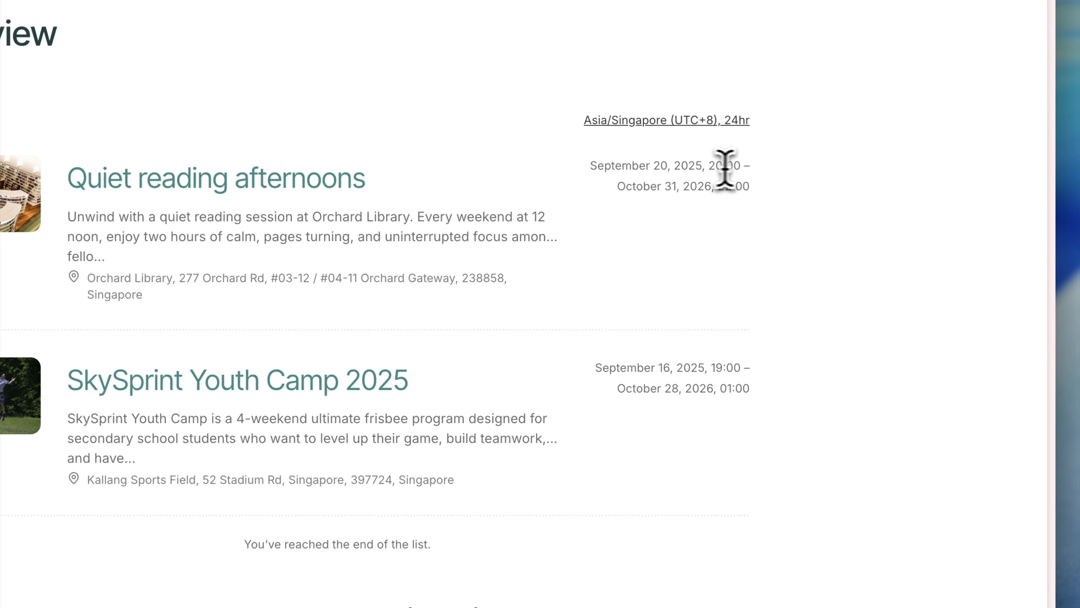
pyautogui.moveTo(710, 166); pyautogui.dragTo(751, 167)
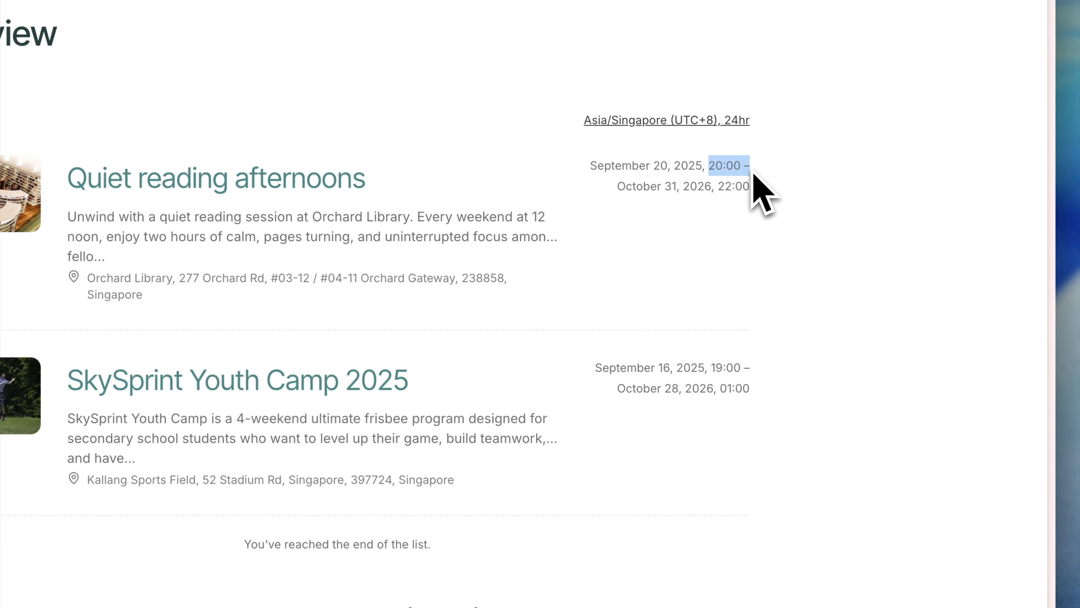
pyautogui.click(716, 120)
pyautogui.click(594, 147)
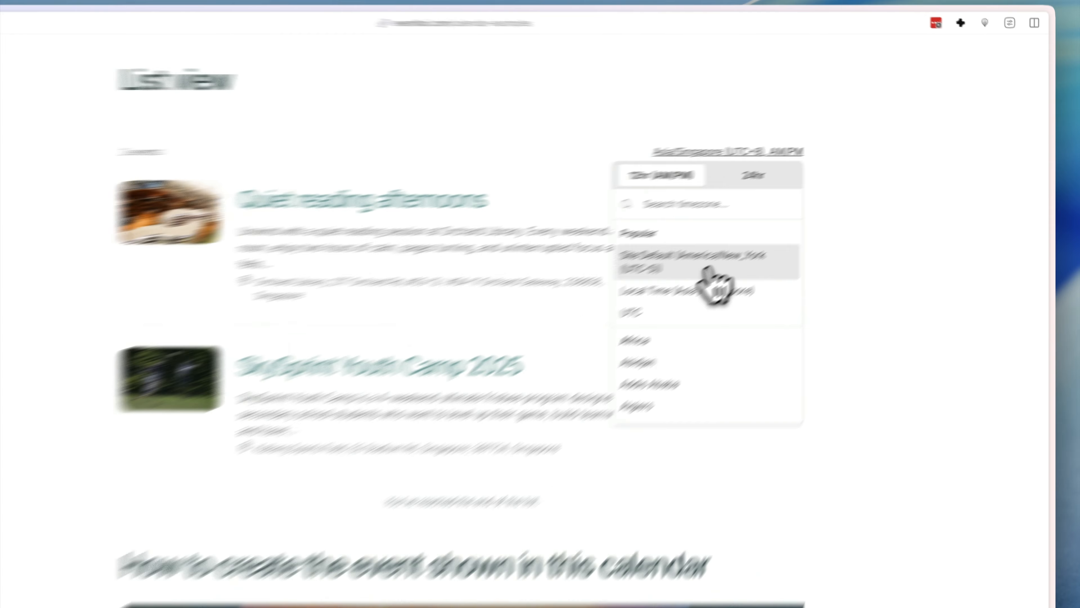
# Step: Show the event times in the Site Default (America/New_York) timezone and switch back to Local Time (Asia / Singapore)
pyautogui.click(705, 267)
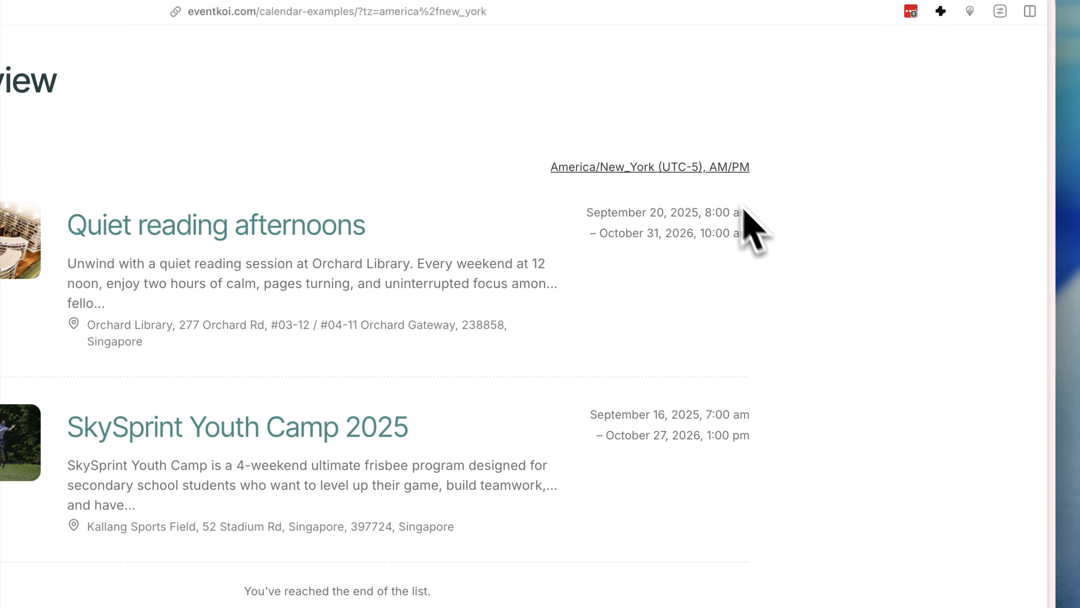
pyautogui.click(708, 168)
pyautogui.click(668, 338)
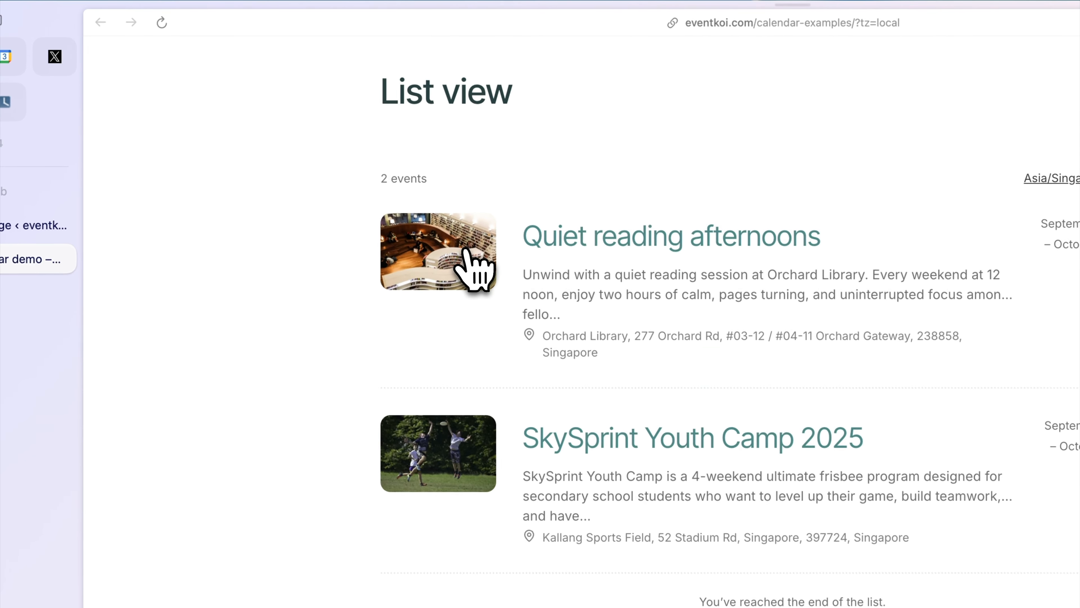
# Step: Insert an EK Event Query Loop block into the Event list demo page
pyautogui.click(381, 194)
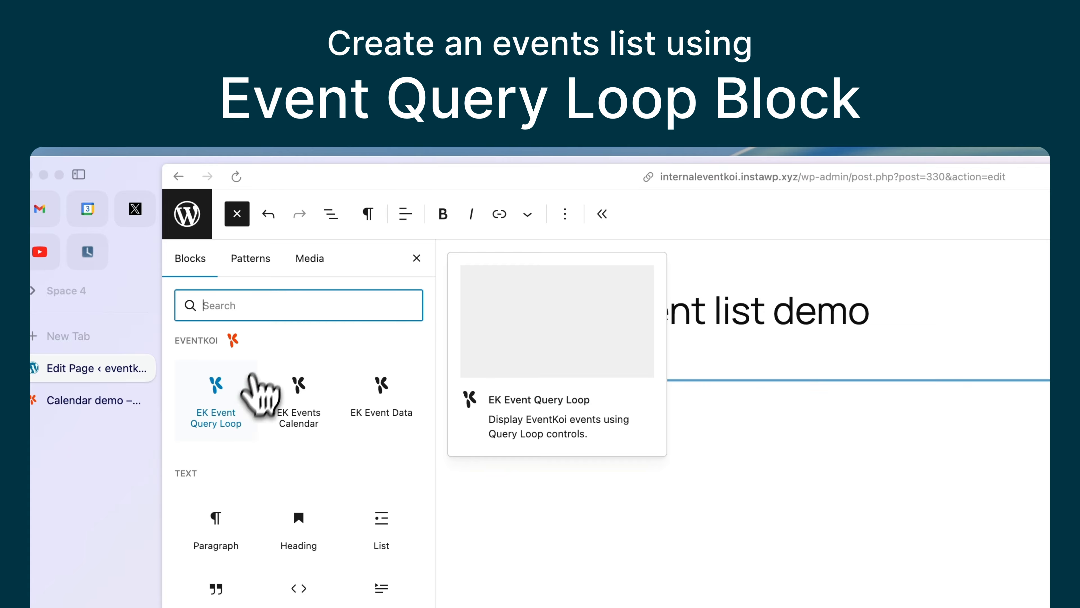
pyautogui.click(228, 423)
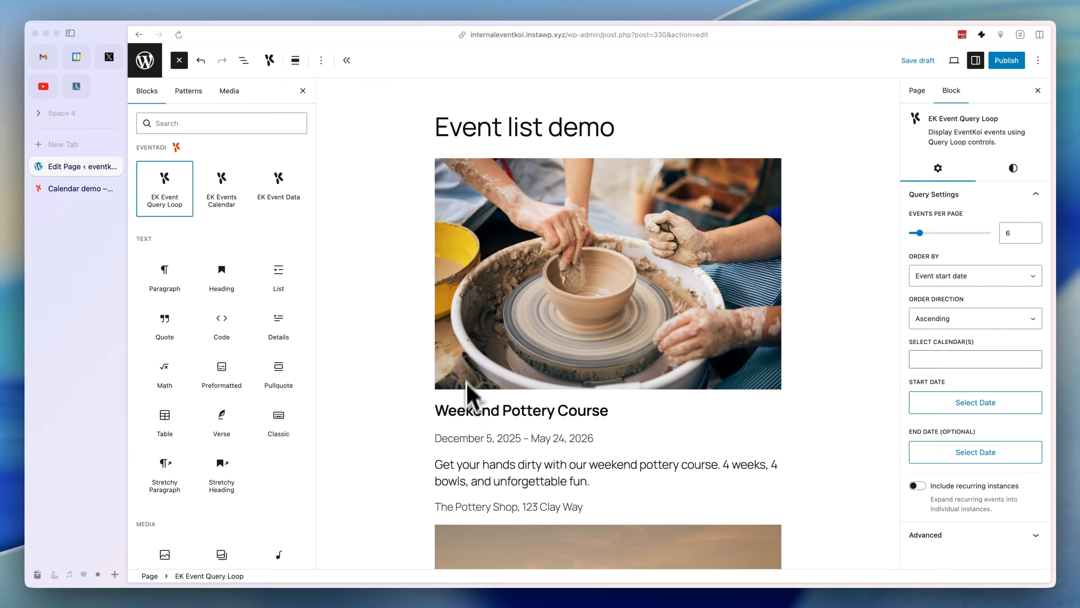
# Step: Expand the EK Event Query Loop's block tree through Post Template, EK Event Query Item and Group to reveal the nested event data blocks
pyautogui.scroll(-1, 465, 403)
pyautogui.scroll(-10, 468, 416)
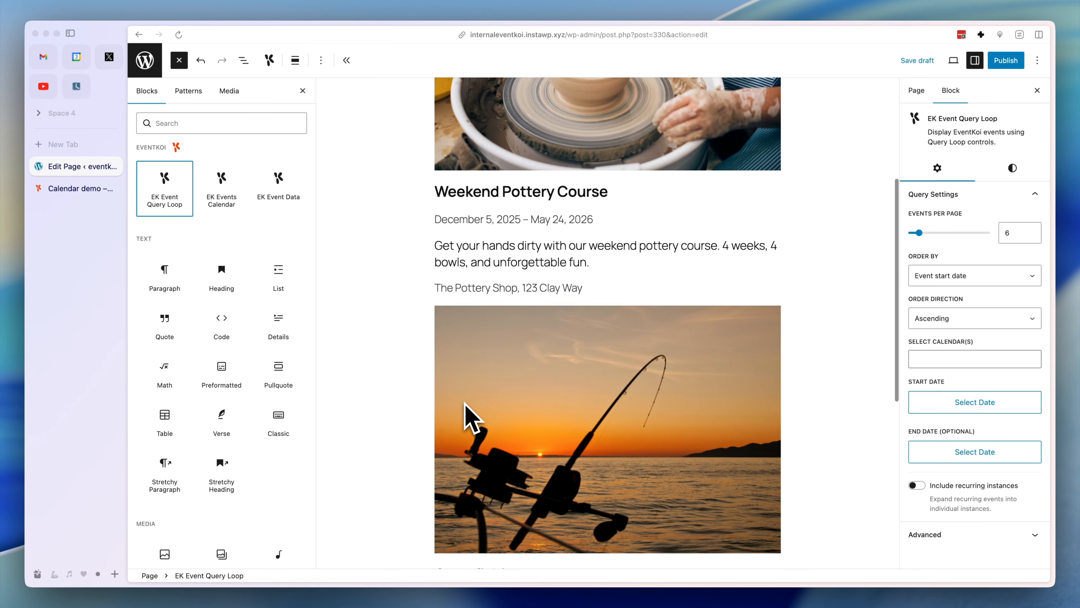
pyautogui.scroll(7, 467, 416)
pyautogui.scroll(4, 468, 416)
pyautogui.click(243, 60)
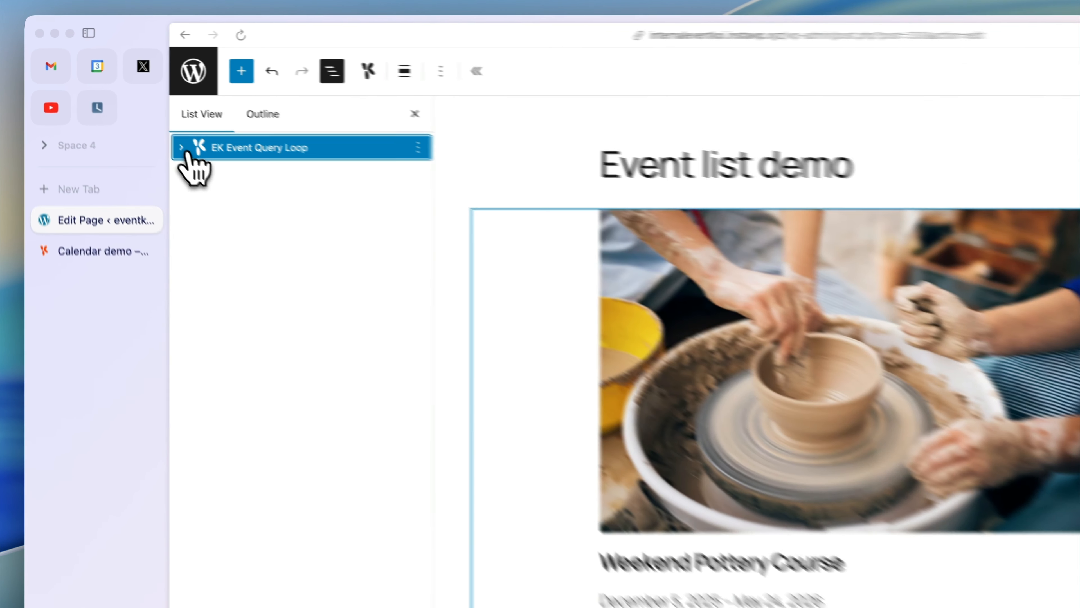
pyautogui.click(181, 147)
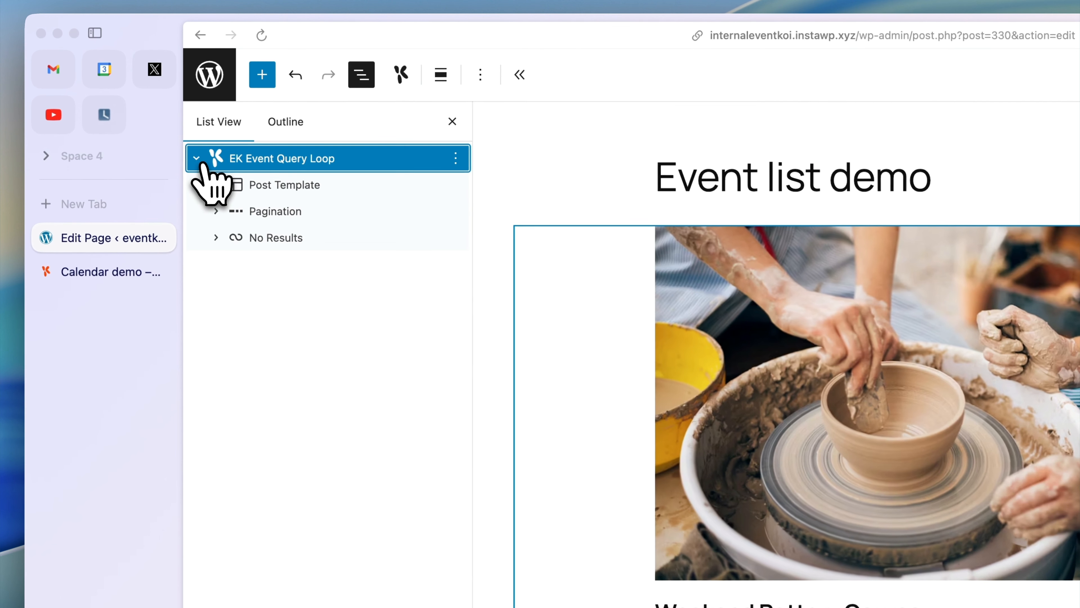
pyautogui.click(199, 171)
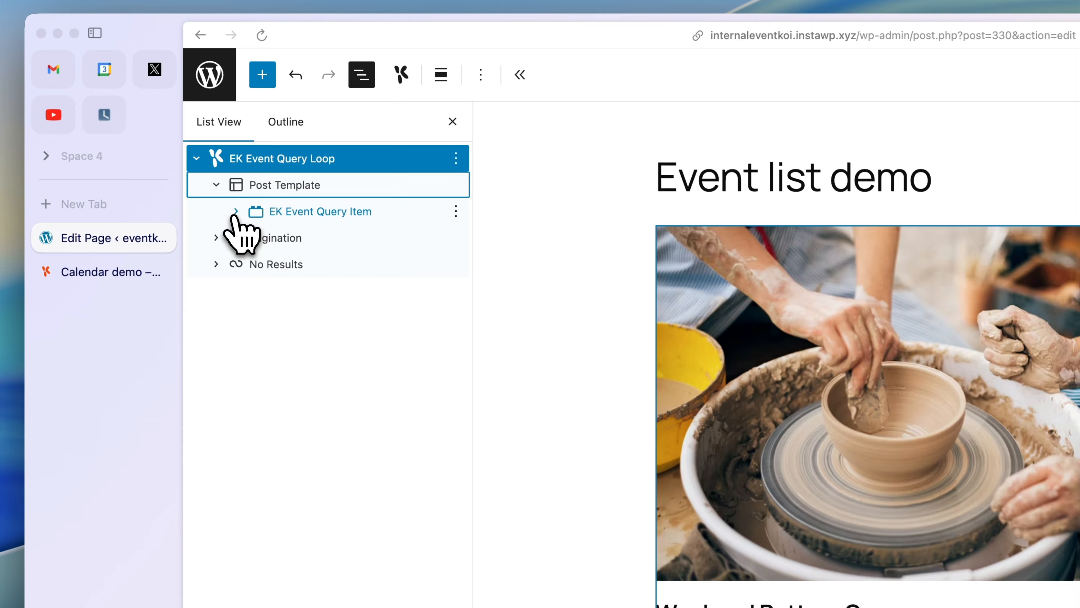
pyautogui.click(235, 211)
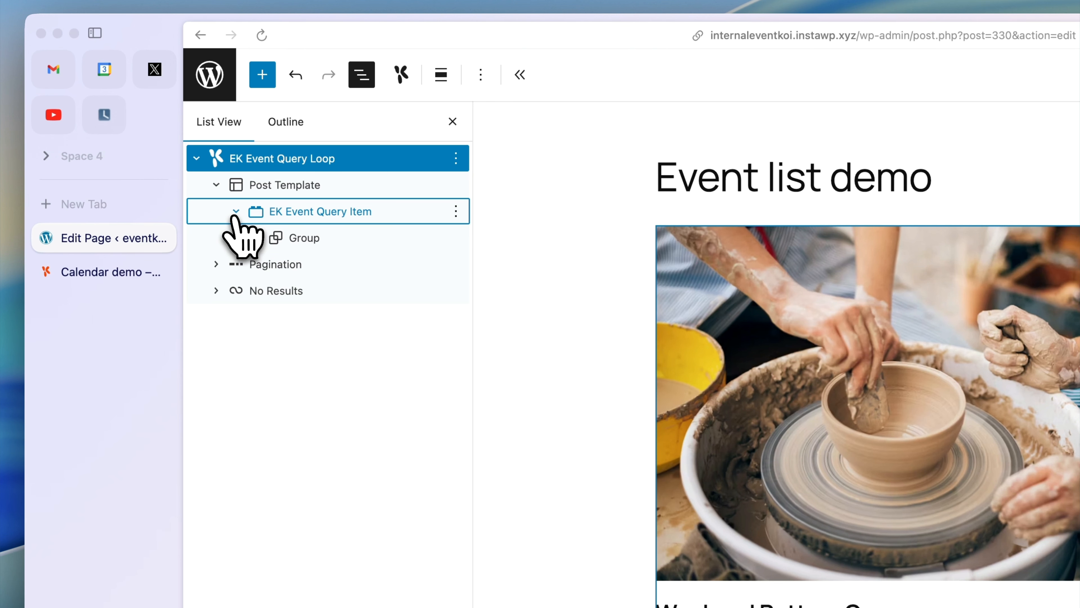
pyautogui.click(256, 237)
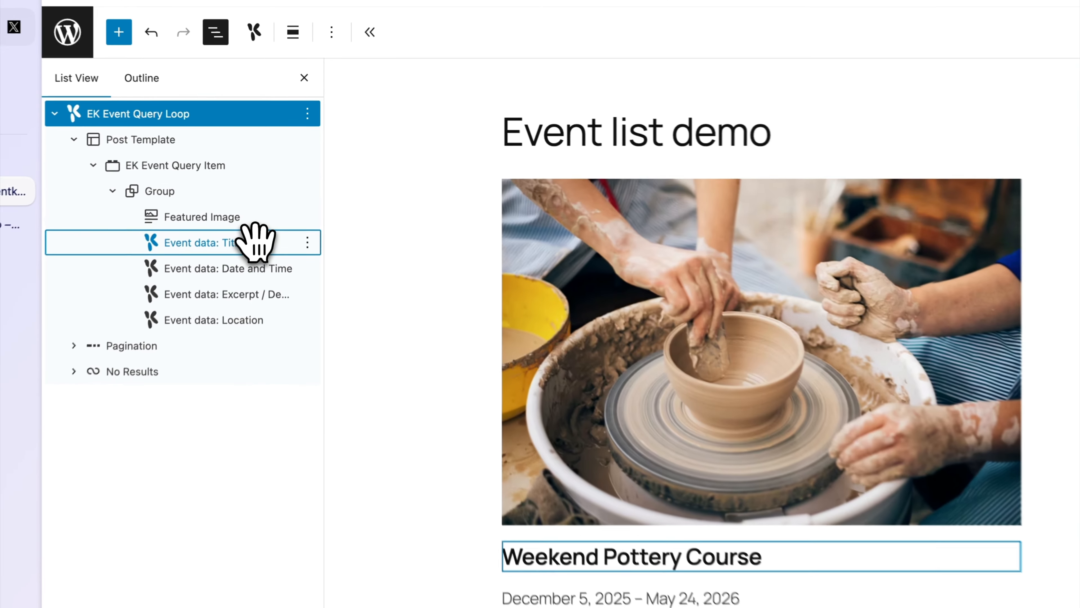
# Step: Select the Event data: Title block and open its event data field choices
pyautogui.click(270, 200)
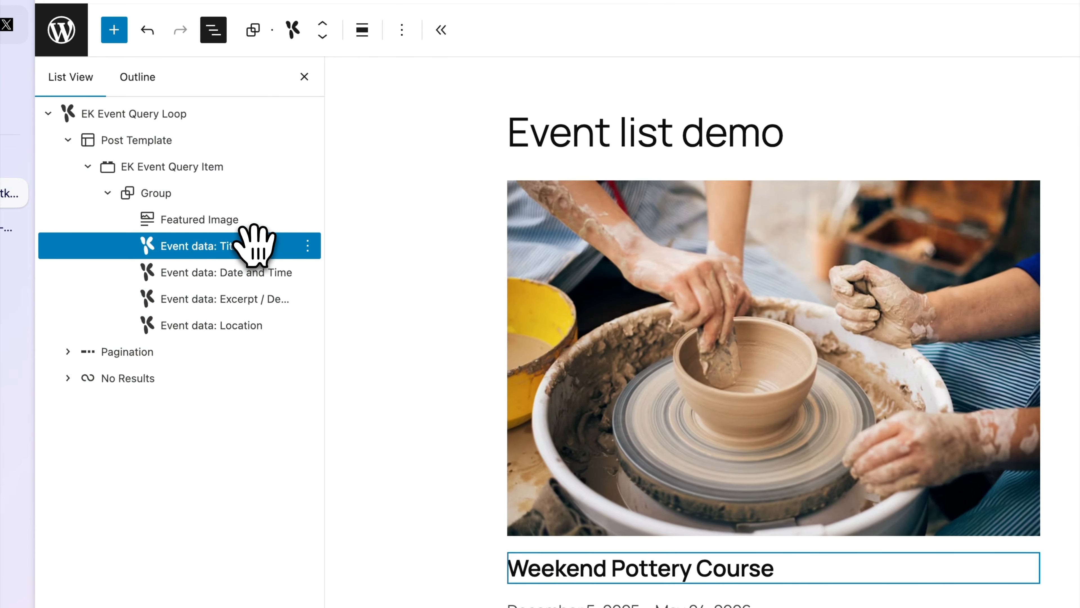
pyautogui.click(953, 245)
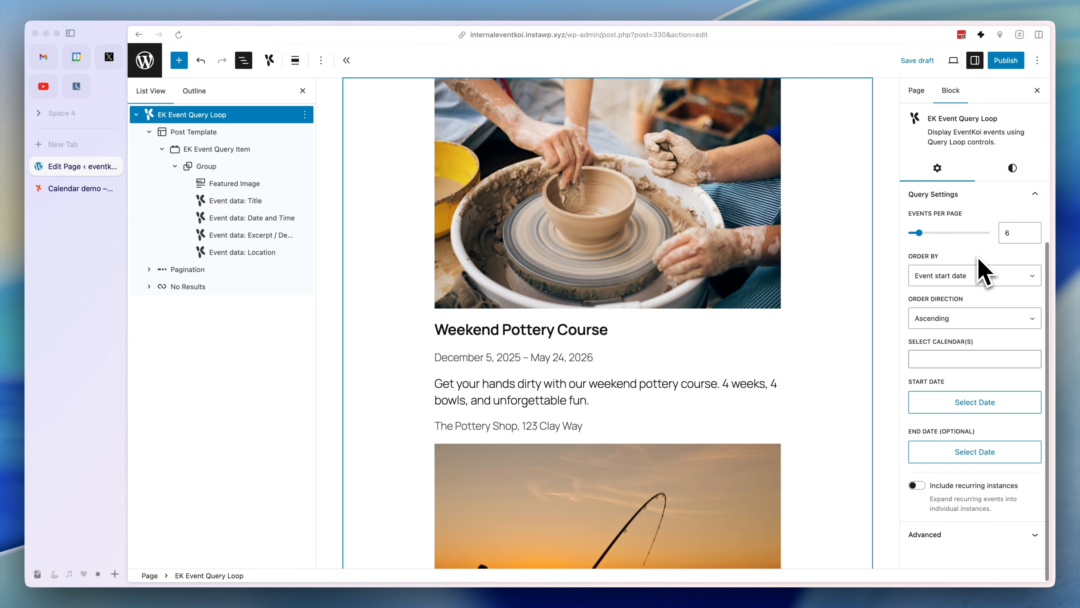
# Step: Examine the EK Event Query Loop's preview, ordering and calendar options, and toggle Include recurring instances
pyautogui.scroll(-5, 740, 336)
pyautogui.scroll(-2, 729, 326)
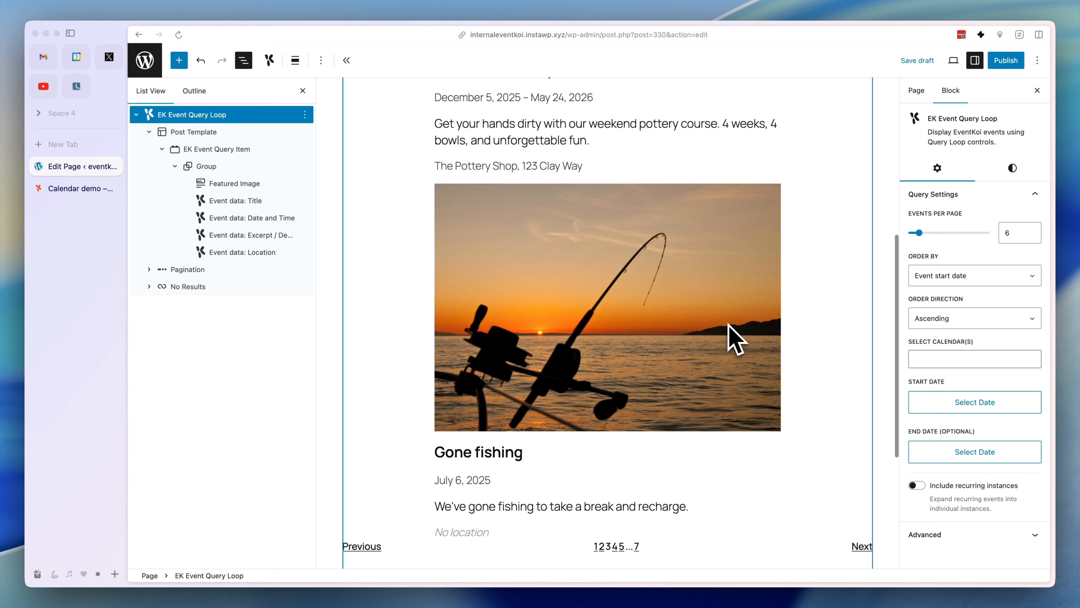
pyautogui.scroll(8, 729, 326)
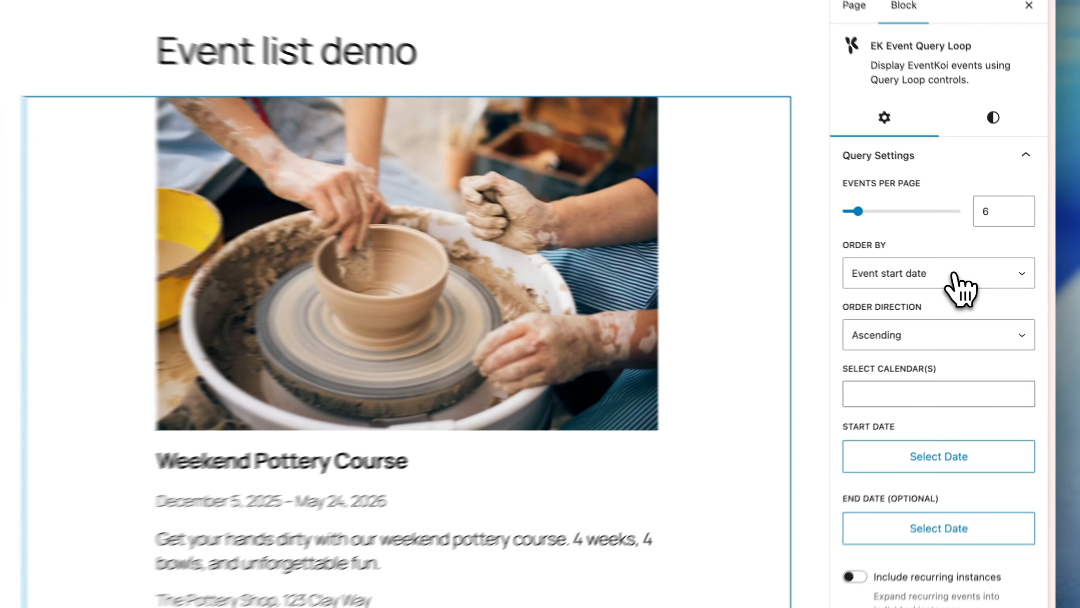
pyautogui.click(983, 276)
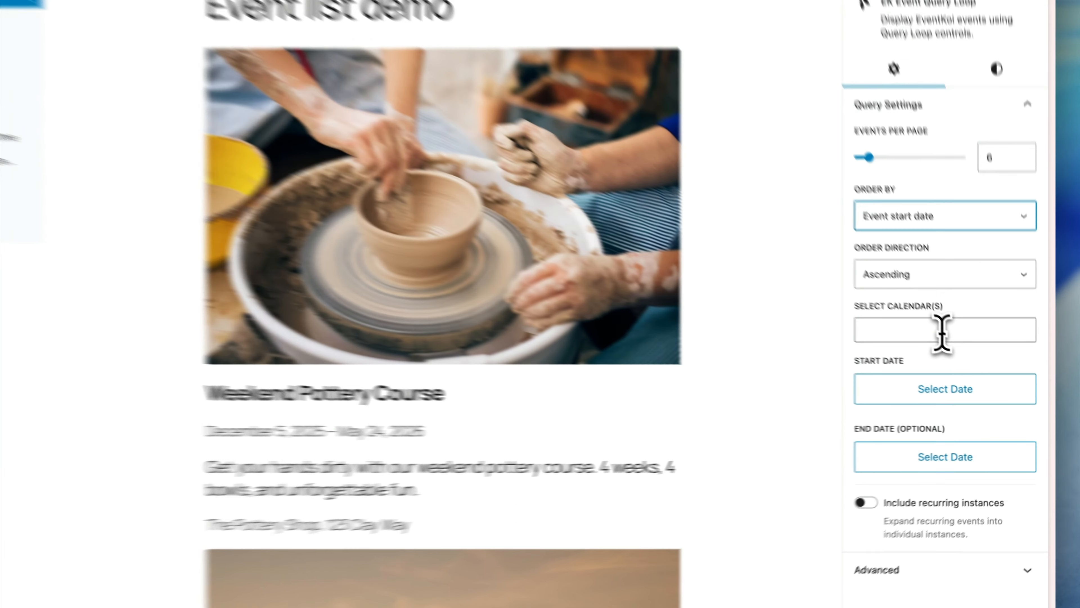
pyautogui.click(969, 359)
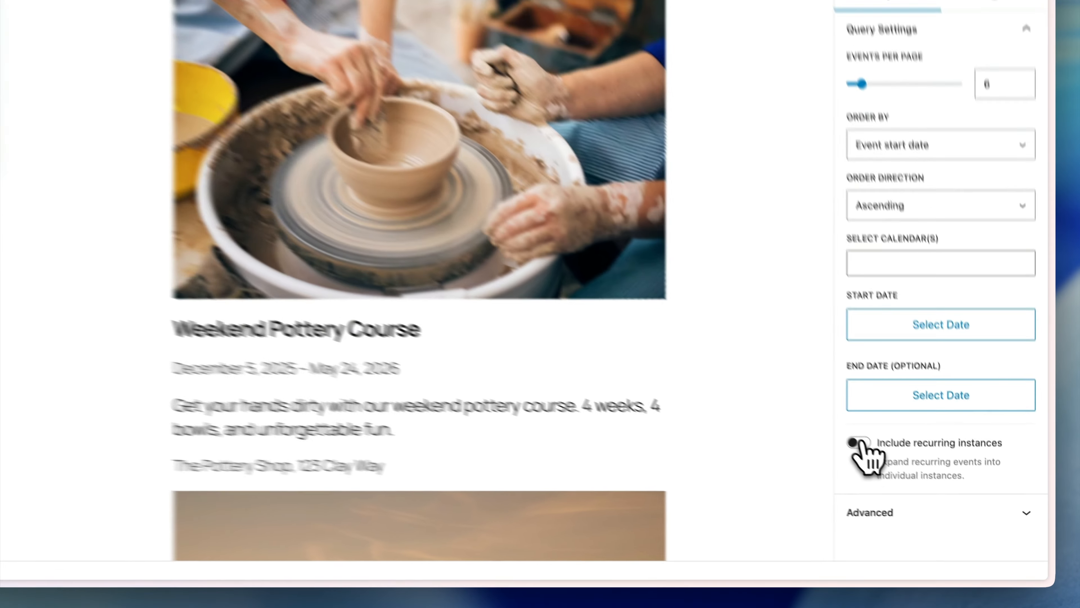
pyautogui.click(857, 442)
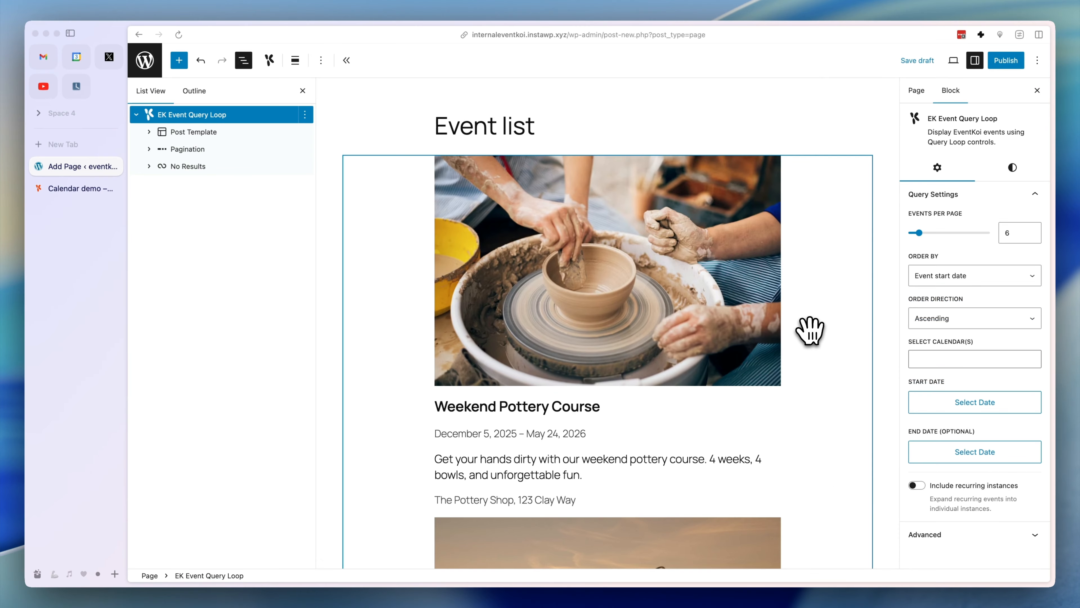
# Step: Try the Grid layout on the event query loop, and set it to the List layout with Image left
pyautogui.click(1012, 168)
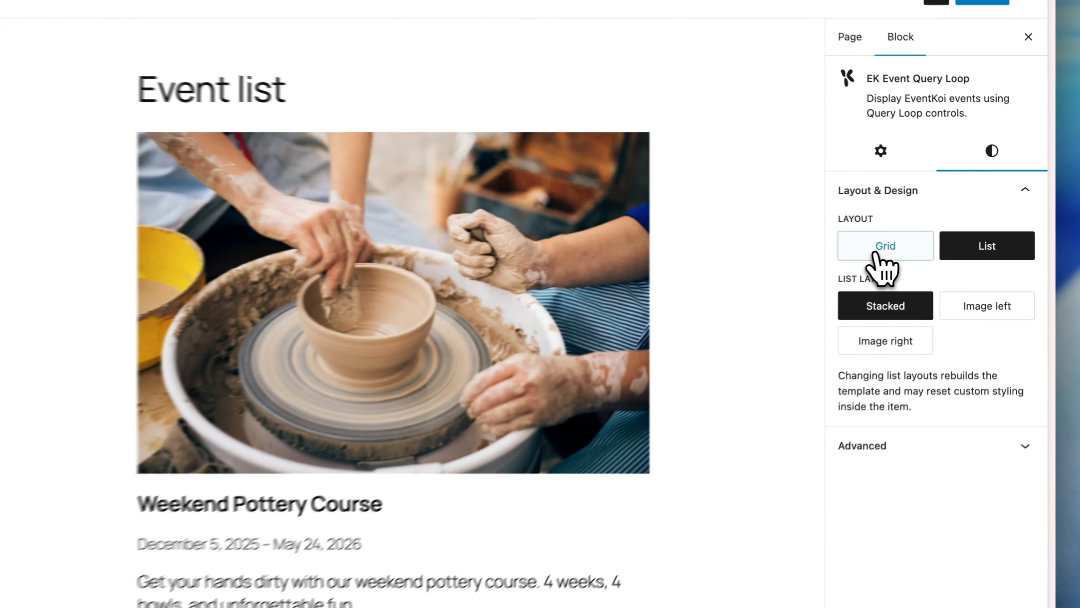
pyautogui.click(941, 233)
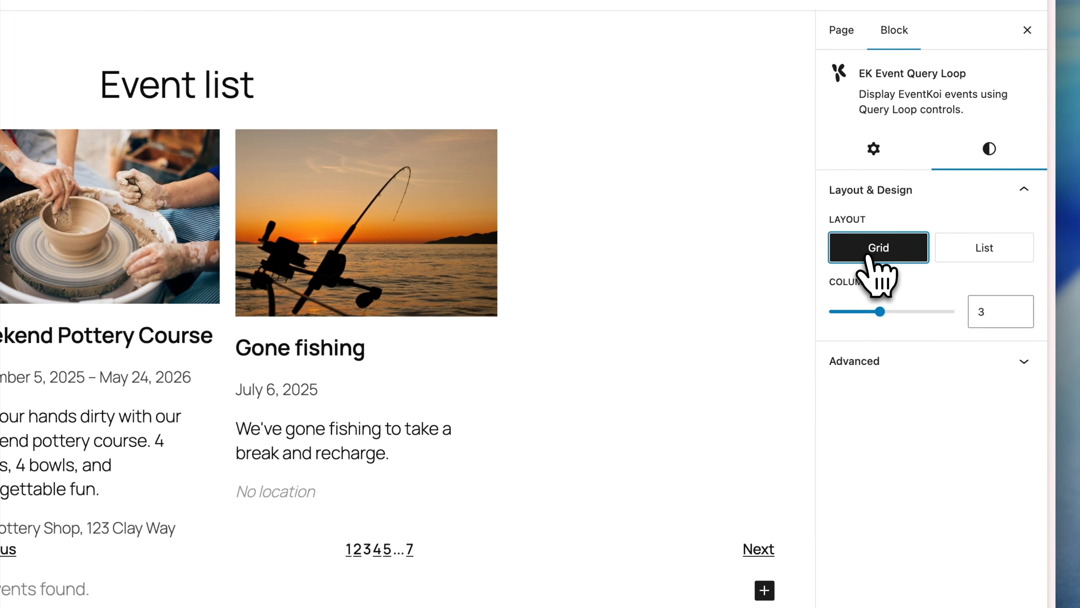
pyautogui.click(974, 251)
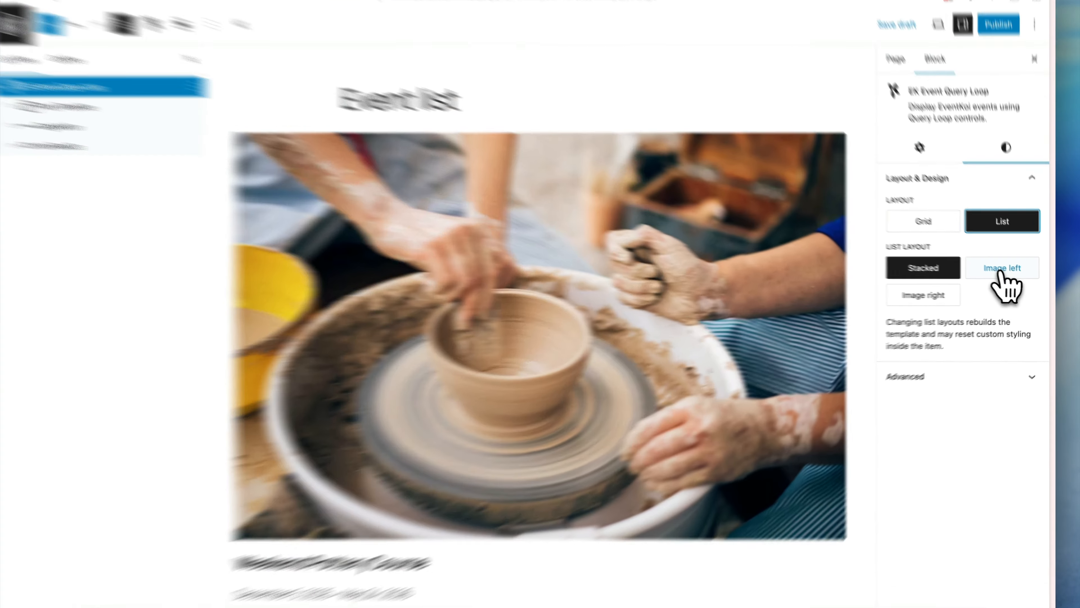
pyautogui.click(1008, 272)
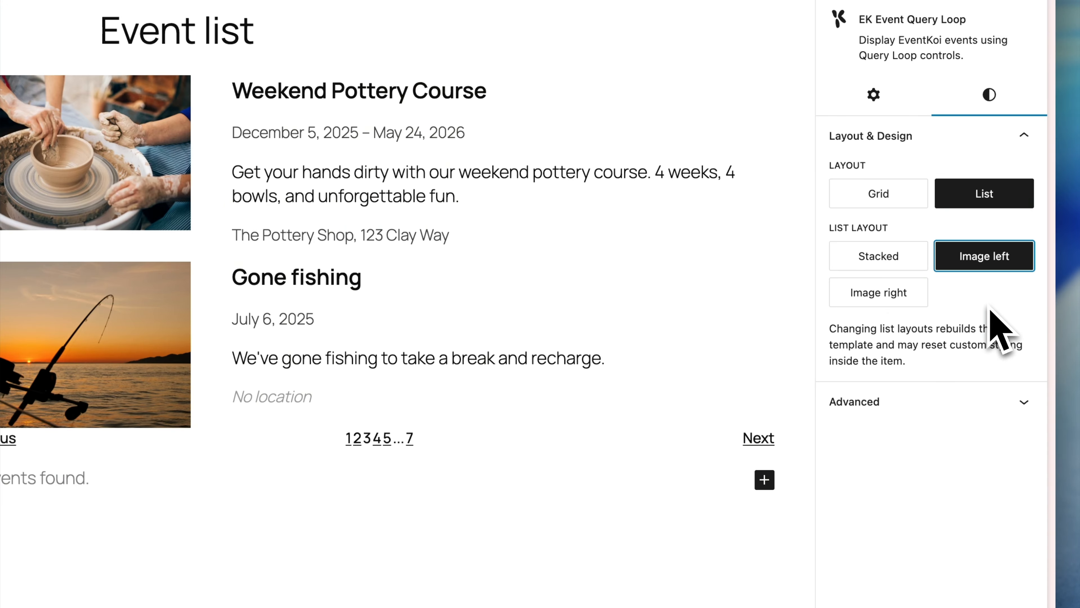
# Step: Style the event title block with the Accent 3 (#503AA8) text color and the XL font size
pyautogui.click(867, 294)
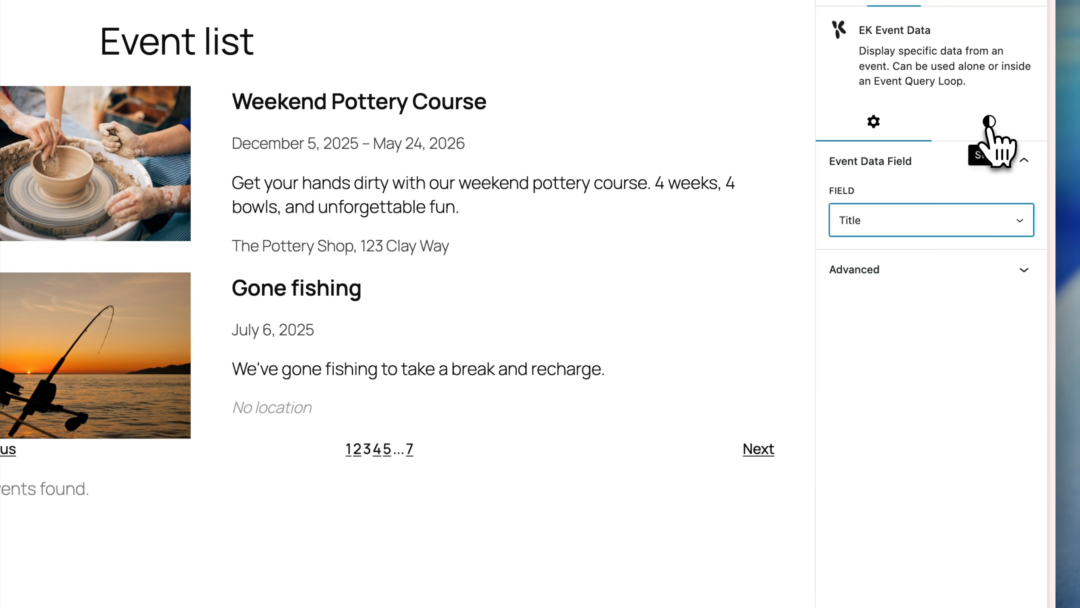
pyautogui.click(991, 128)
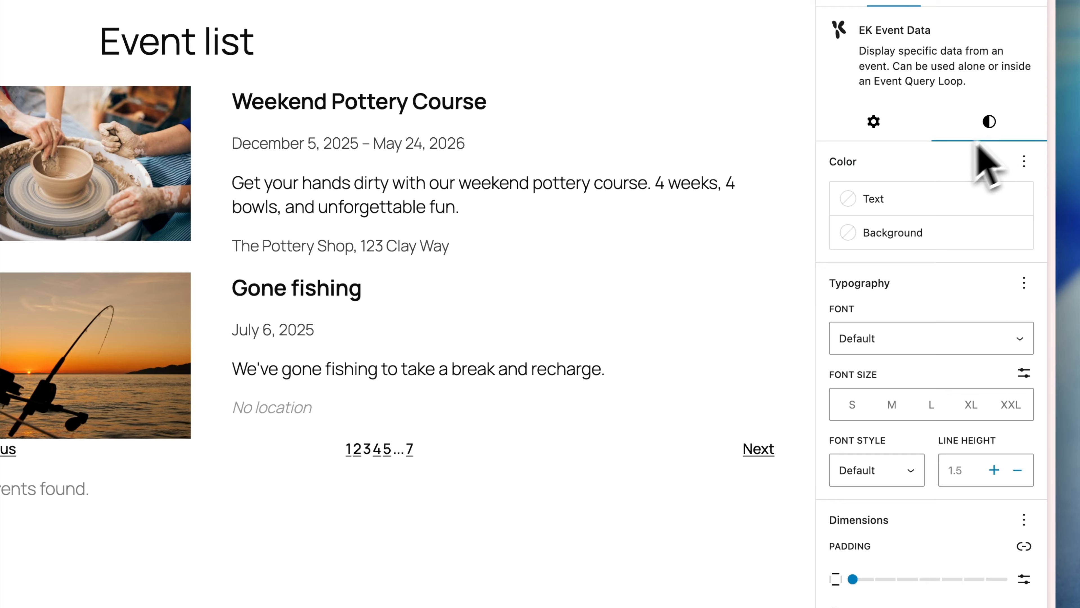
pyautogui.click(892, 204)
pyautogui.click(742, 347)
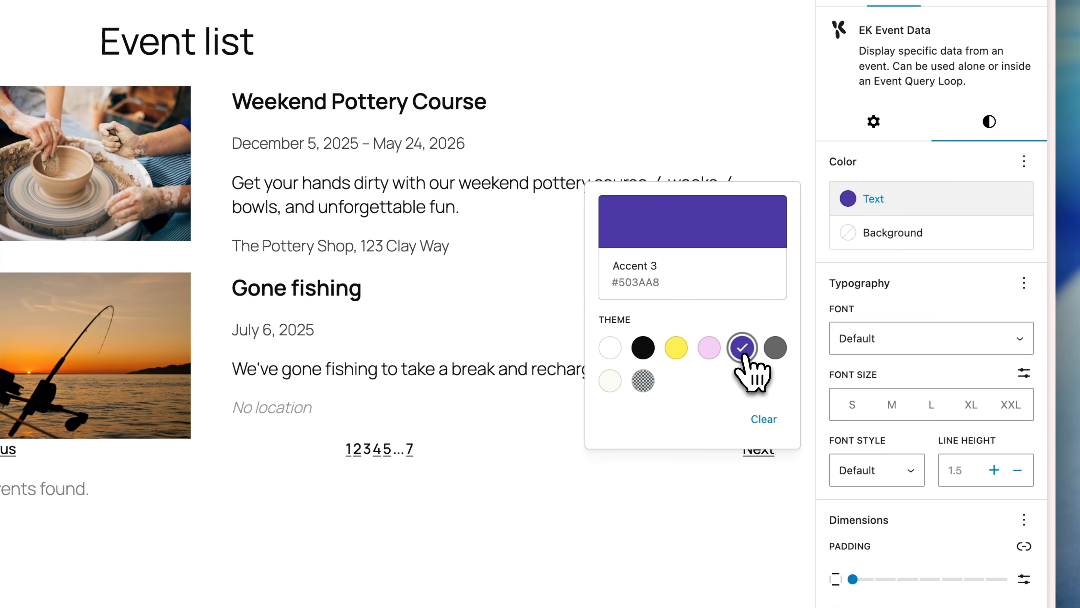
pyautogui.click(932, 405)
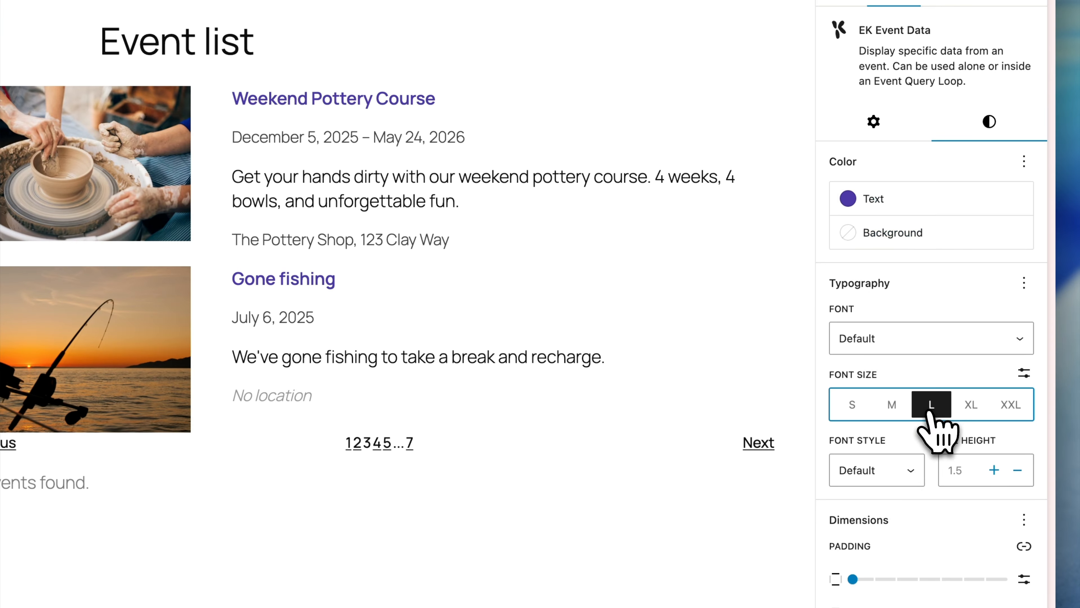
pyautogui.click(970, 404)
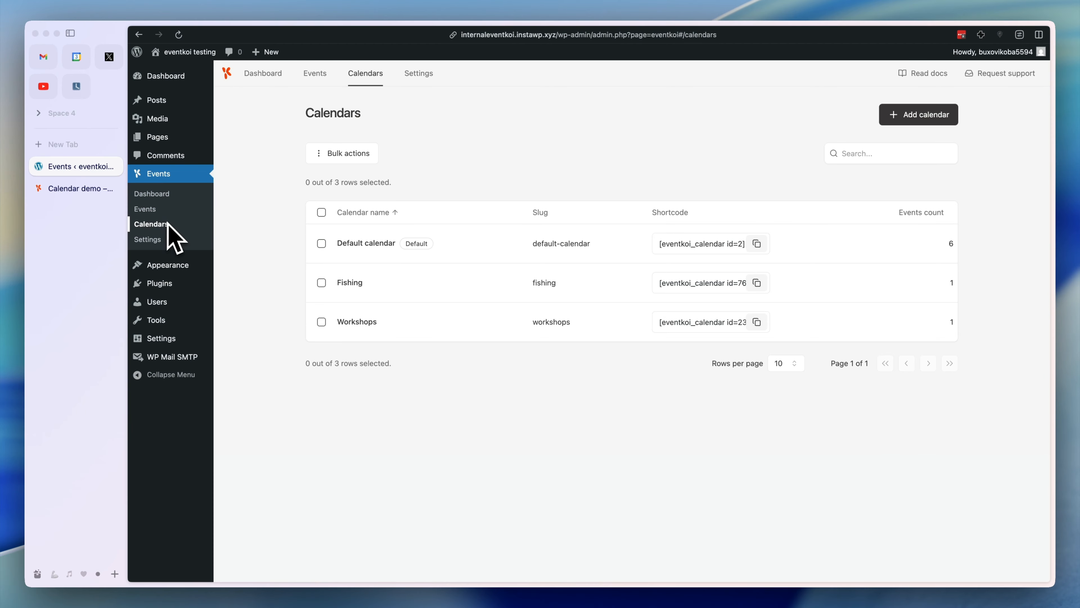
# Step: Open the Default calendar for editing and examine its list display settings and event sorting options
pyautogui.click(378, 242)
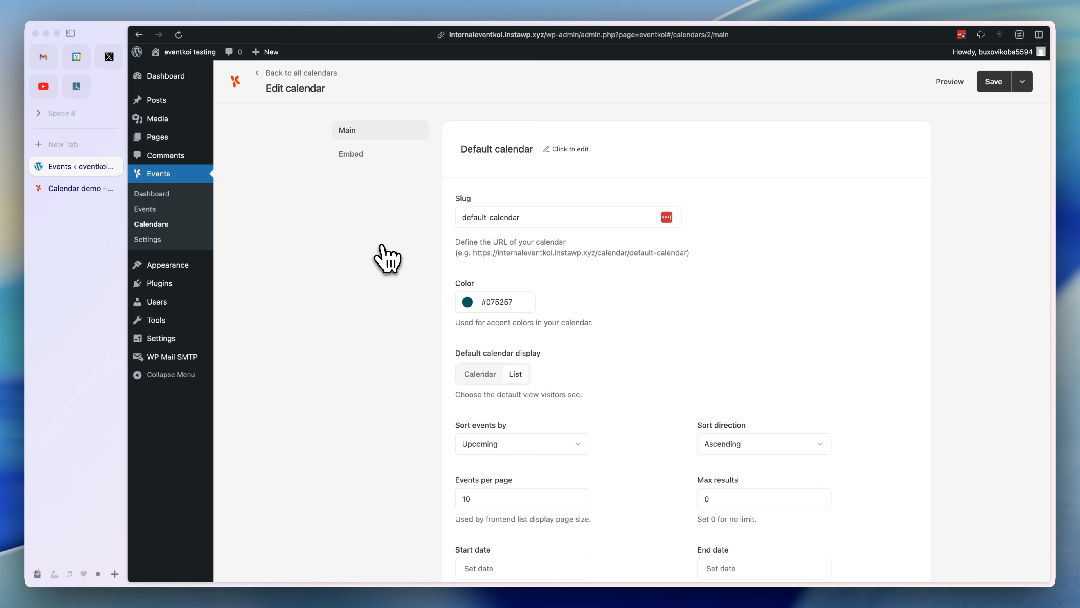
pyautogui.scroll(-3, 384, 258)
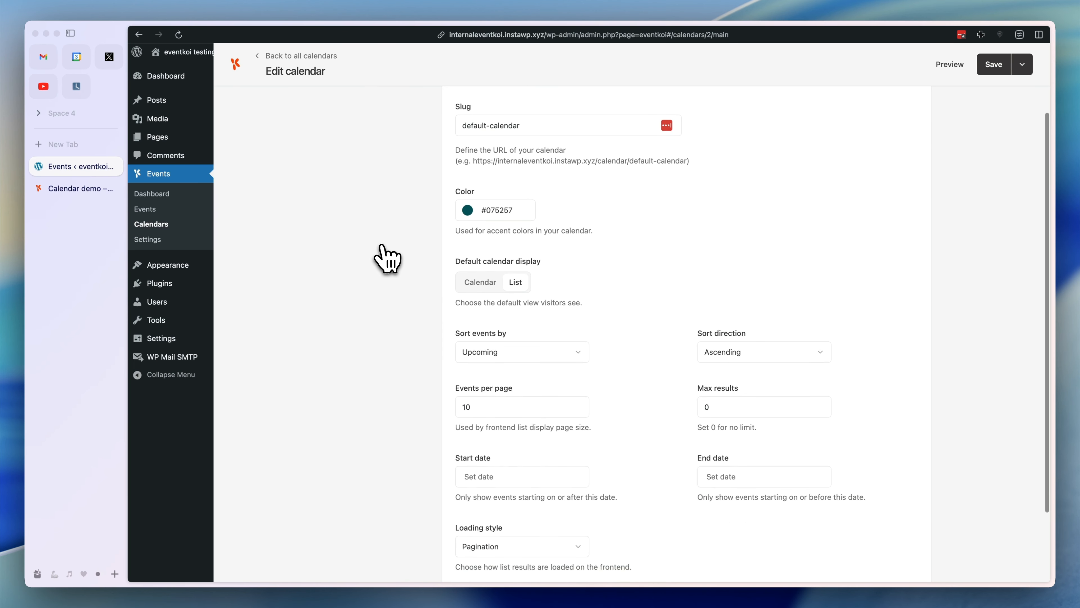
pyautogui.scroll(-3, 385, 257)
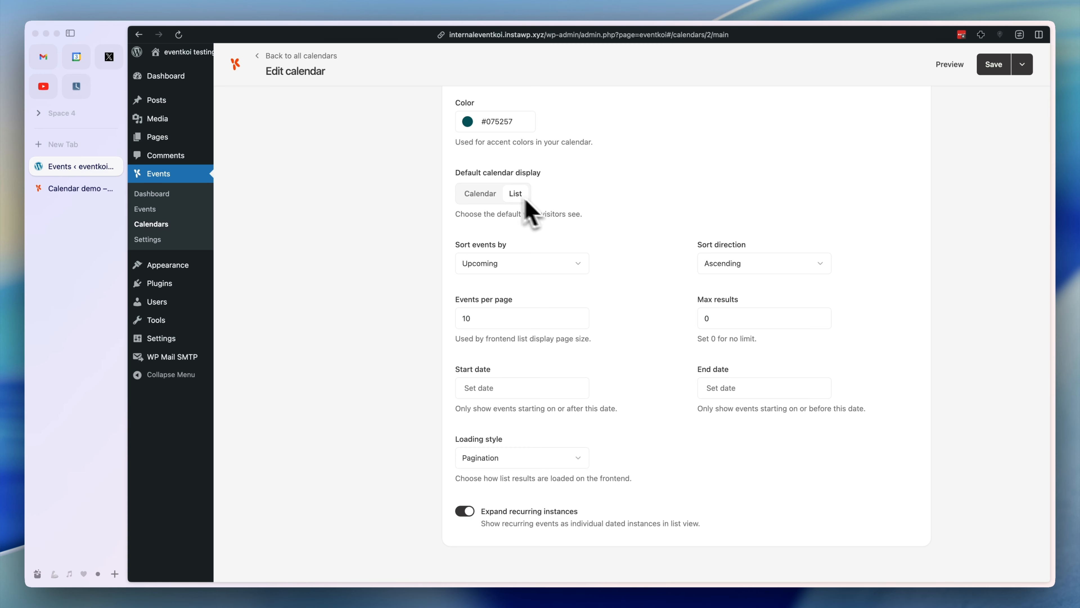
pyautogui.scroll(-1, 551, 302)
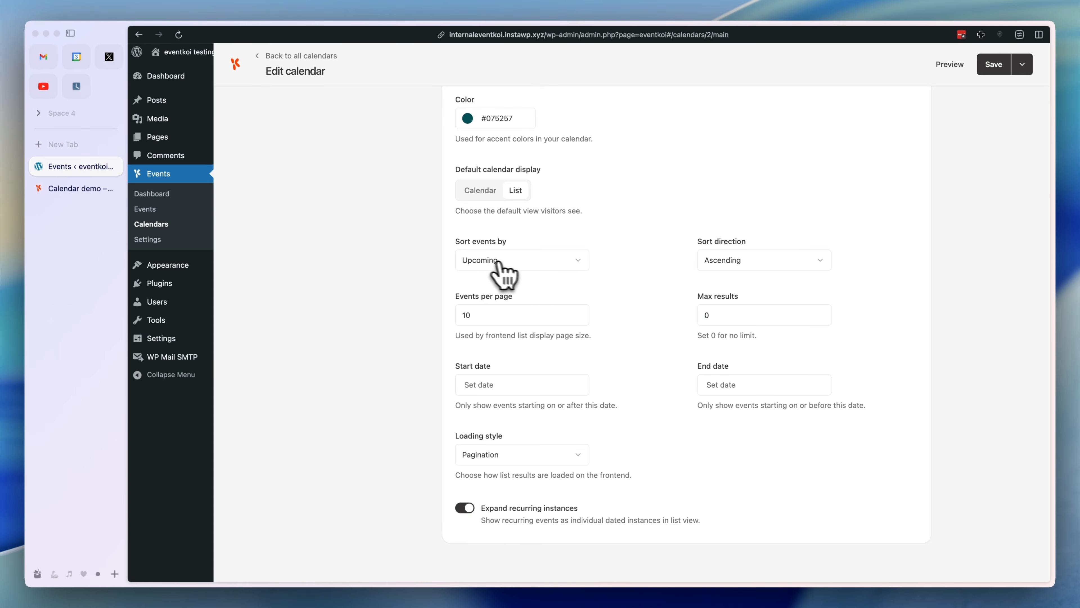
pyautogui.click(509, 261)
pyautogui.press('Escape')
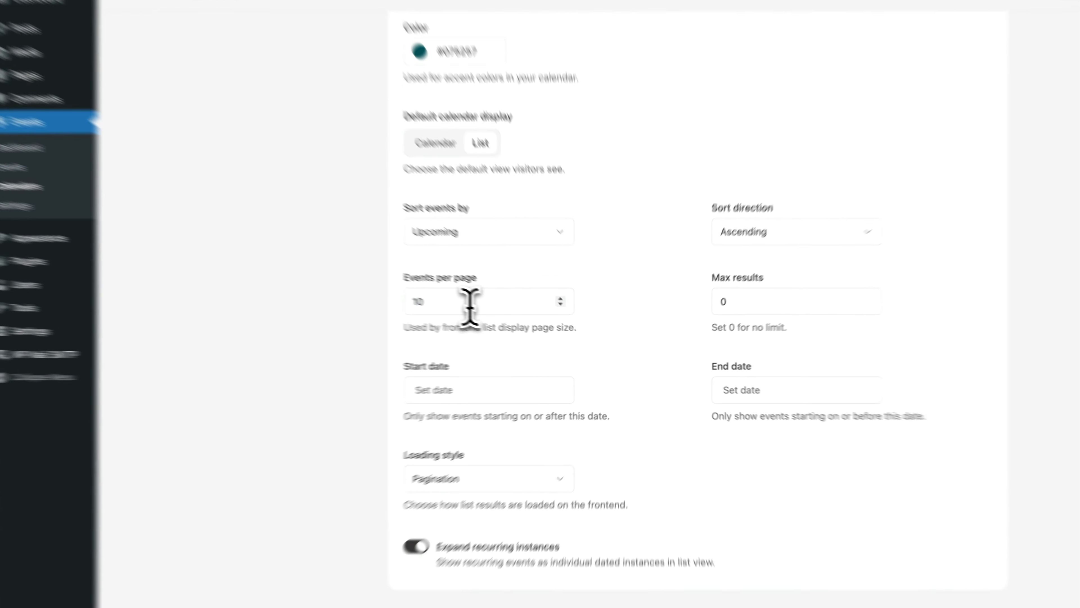
# Step: Set the Default calendar's list to 5 events per page and a maximum of 10 results
pyautogui.doubleClick(507, 319)
pyautogui.write('5')
pyautogui.click(723, 315)
pyautogui.press('BackSpace')
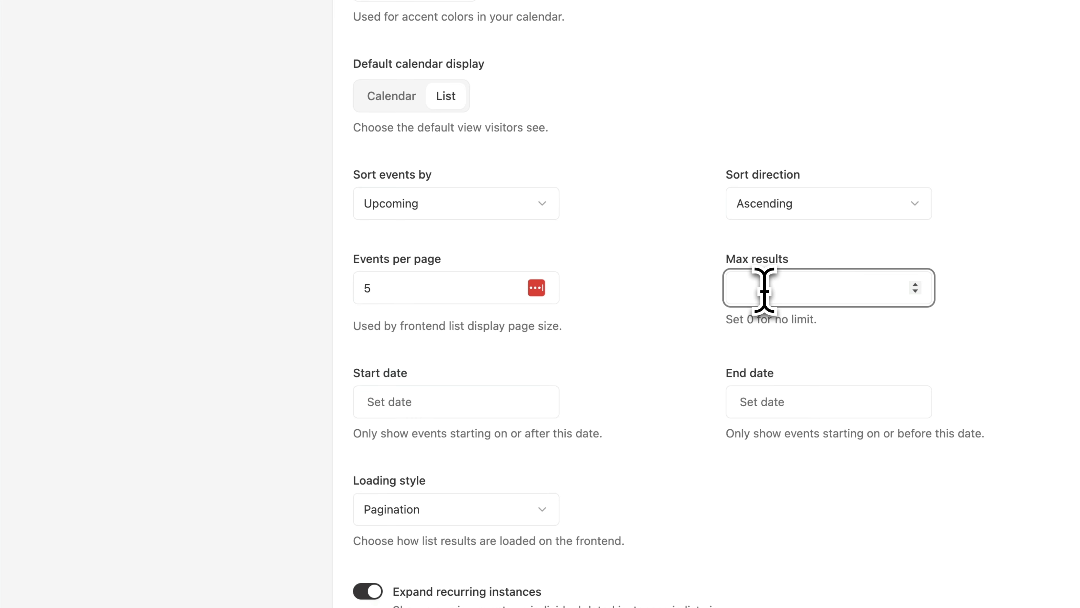
pyautogui.click(615, 298)
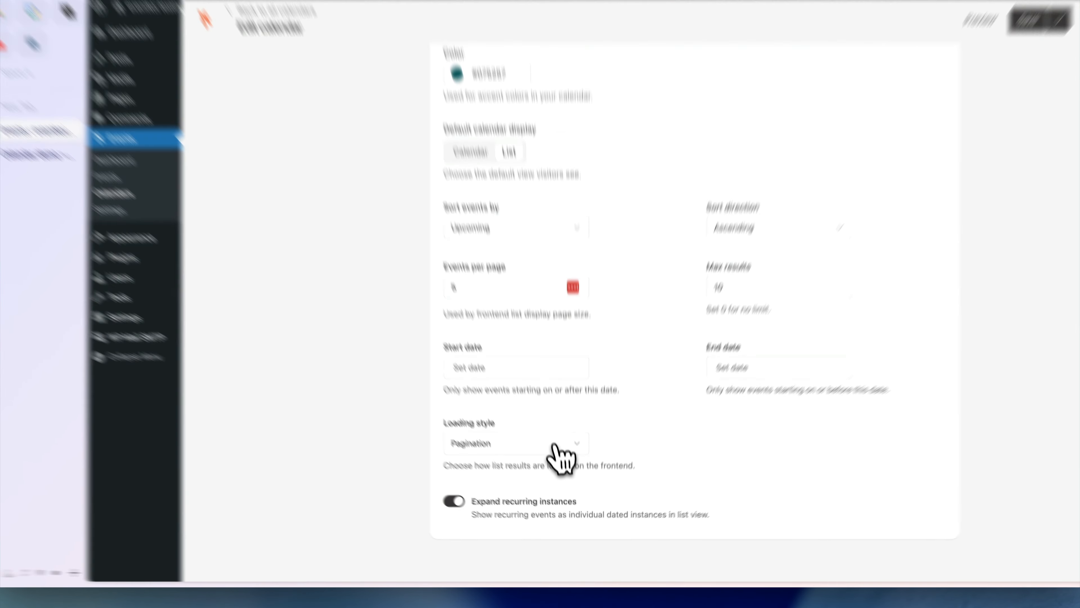
# Step: Check the Loading style options, keep Pagination, and turn off Expand recurring instances for the calendar's list view
pyautogui.click(548, 456)
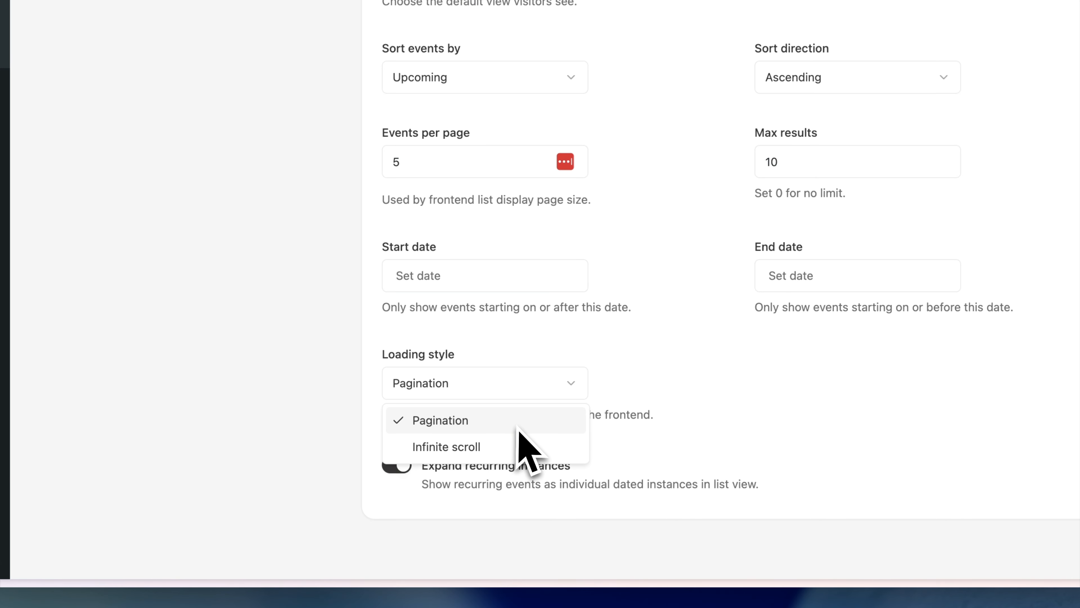
pyautogui.click(640, 375)
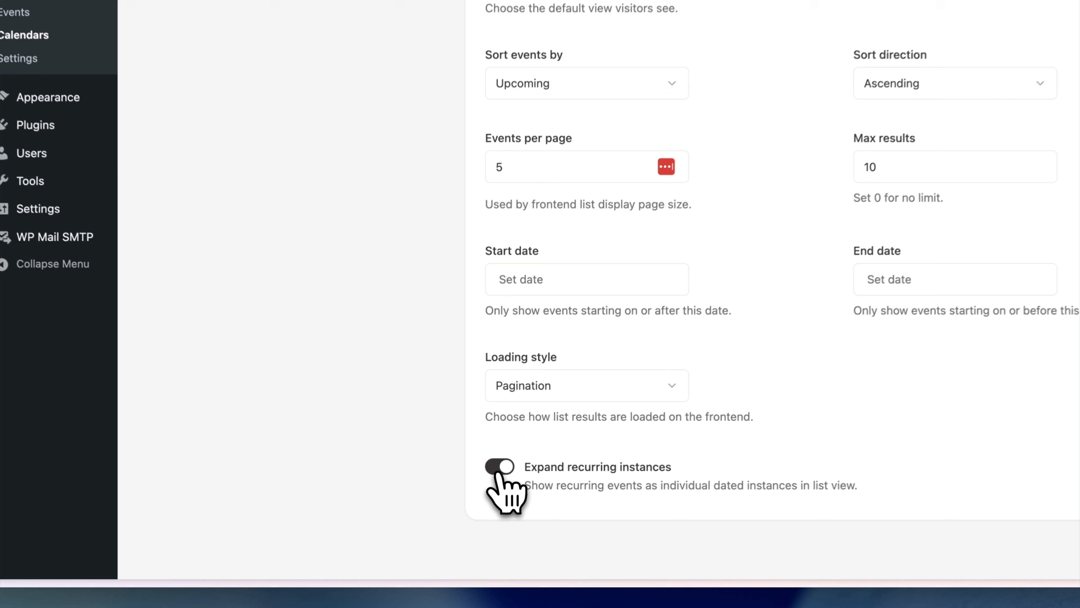
pyautogui.click(465, 508)
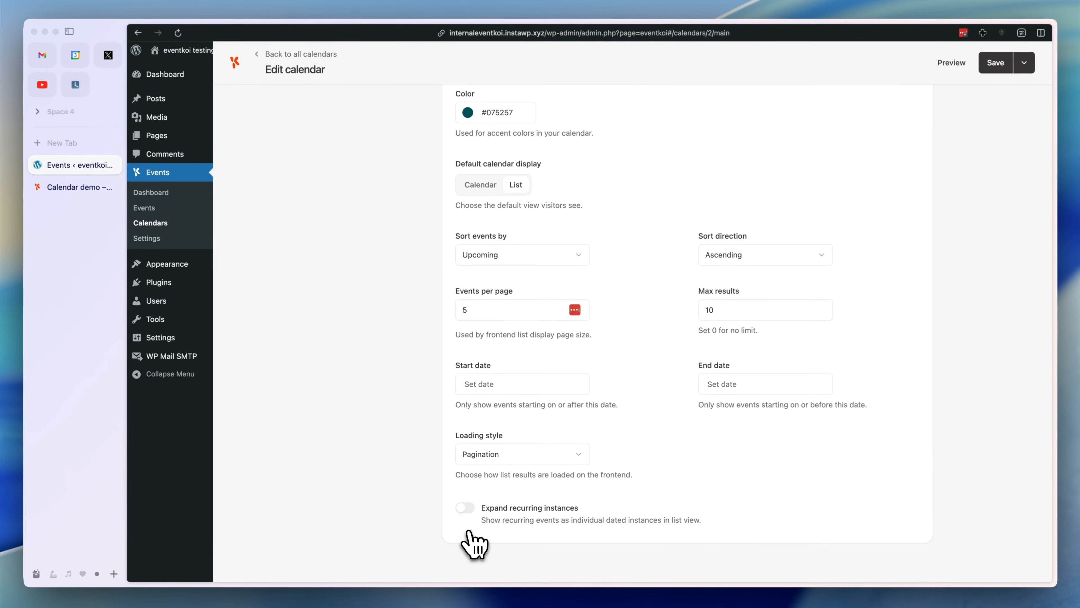
# Step: Review the calendar's main list settings against its embed options, and copy the generated eventkoi_calendar shortcode
pyautogui.scroll(4, 465, 511)
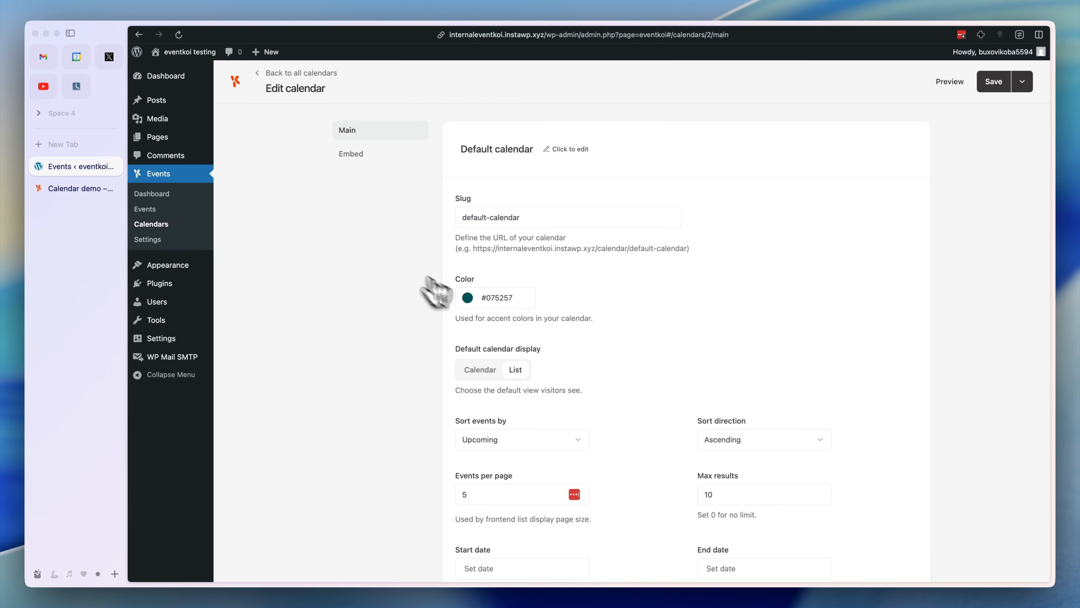
pyautogui.scroll(-3, 590, 351)
pyautogui.scroll(5, 593, 362)
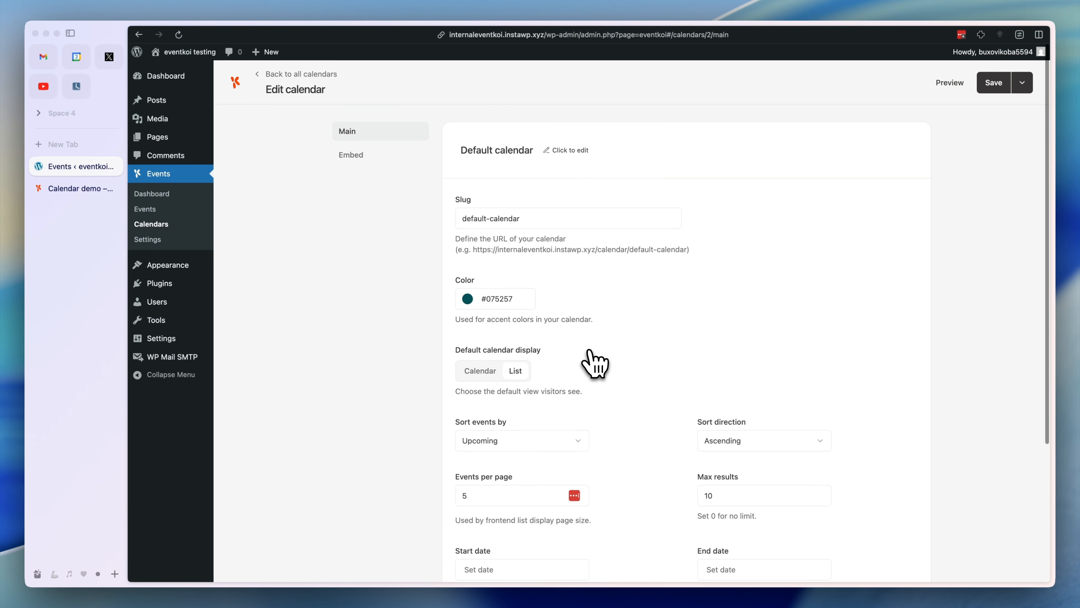
pyautogui.click(351, 155)
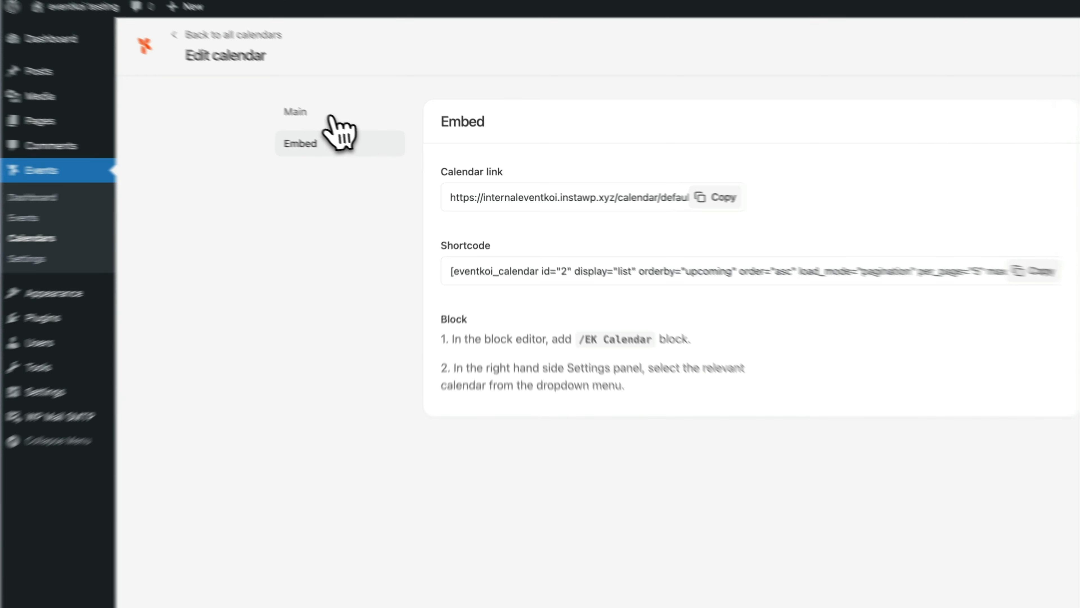
pyautogui.click(334, 117)
pyautogui.scroll(-4, 625, 421)
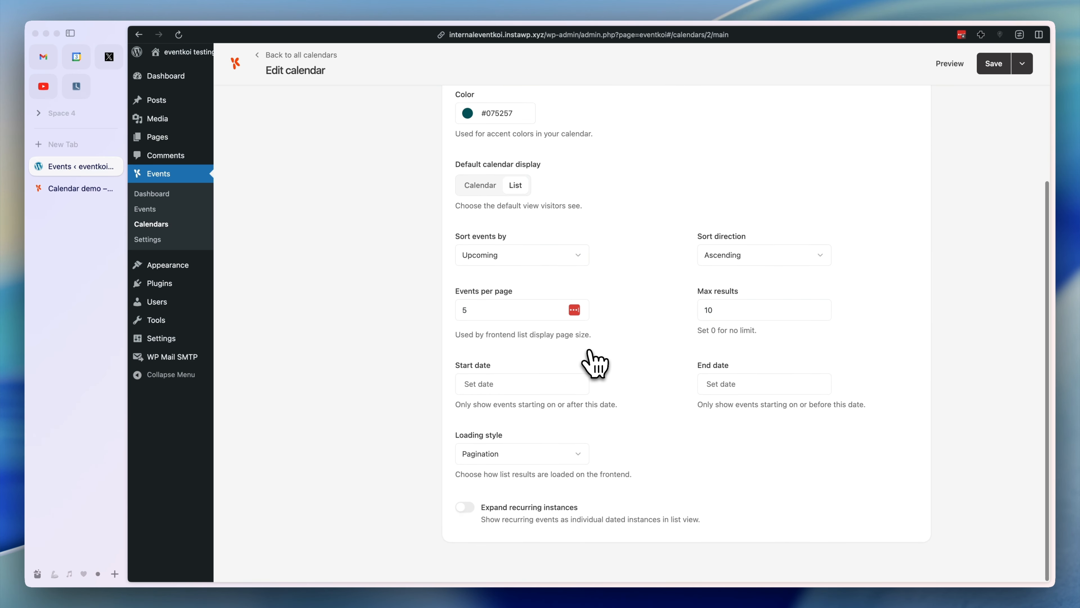
pyautogui.scroll(4, 624, 421)
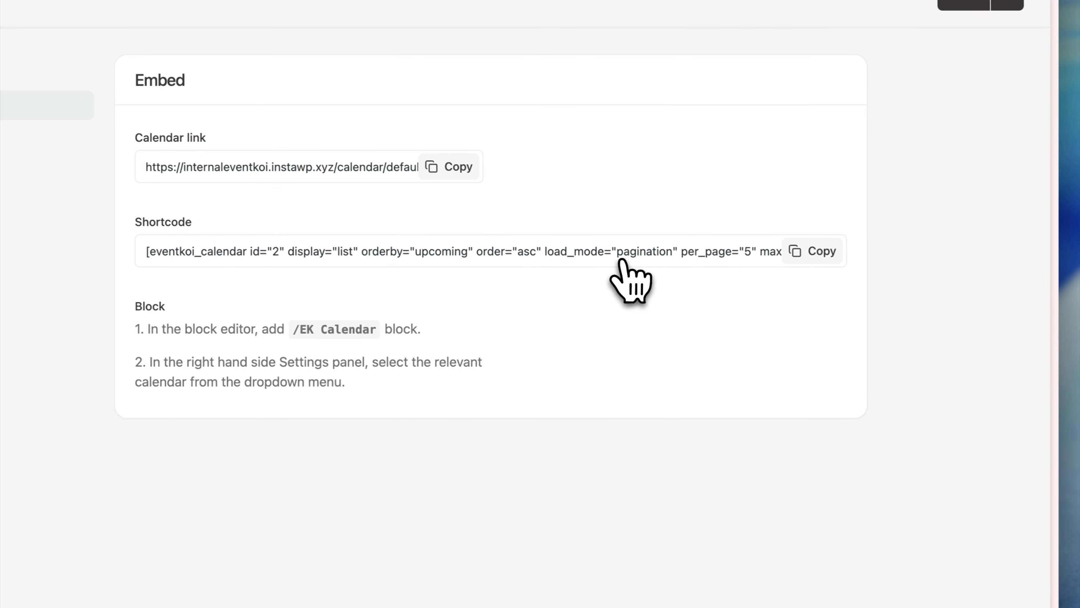
pyautogui.click(793, 252)
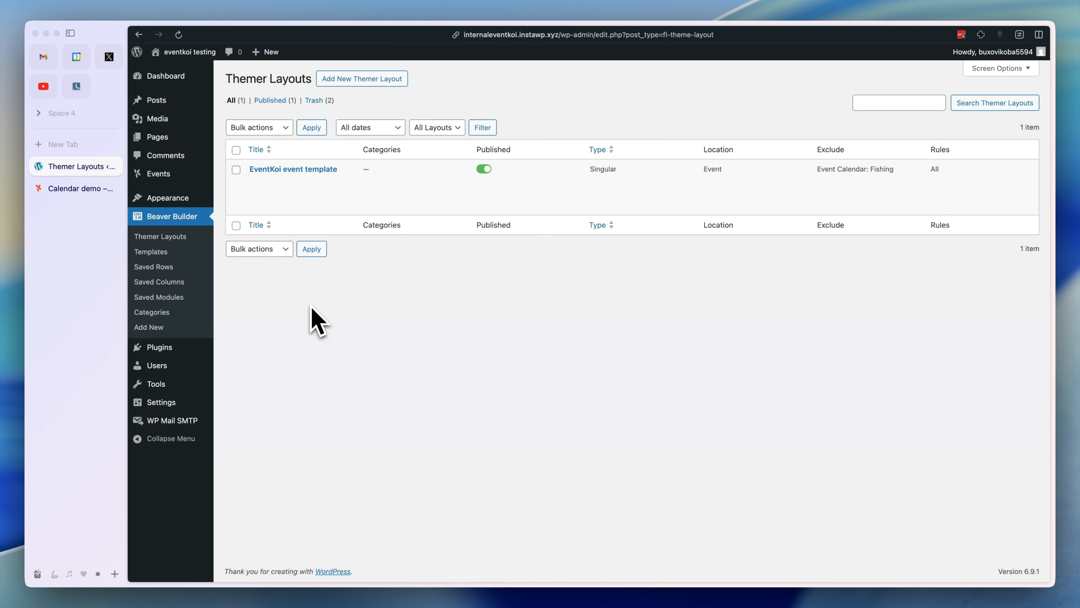
# Step: Open the EventKoi event template themer layout for editing and launch it in Beaver Builder
pyautogui.moveTo(271, 327)
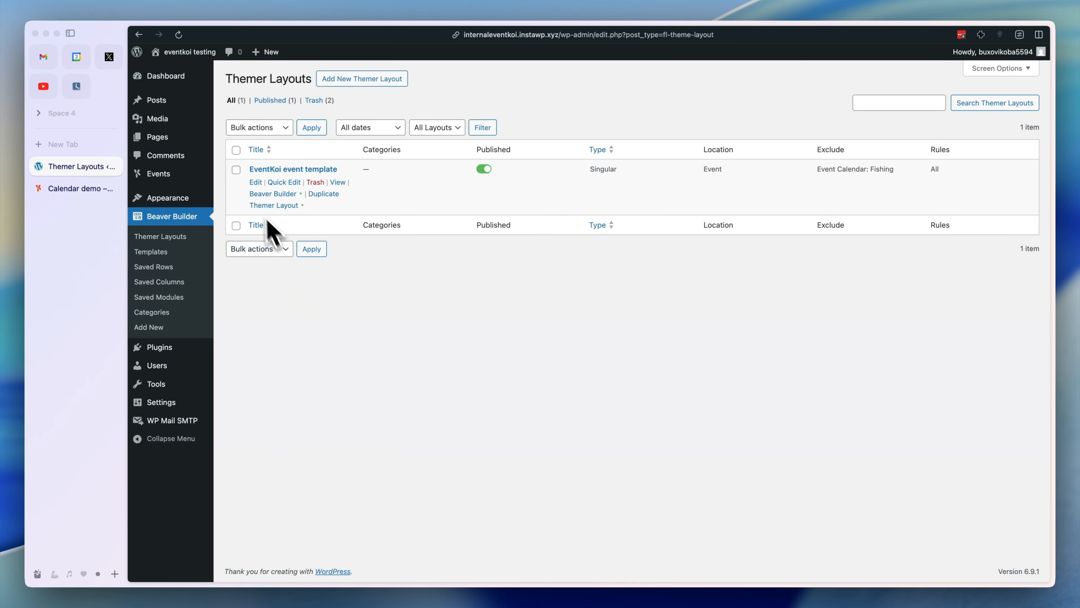
pyautogui.click(255, 182)
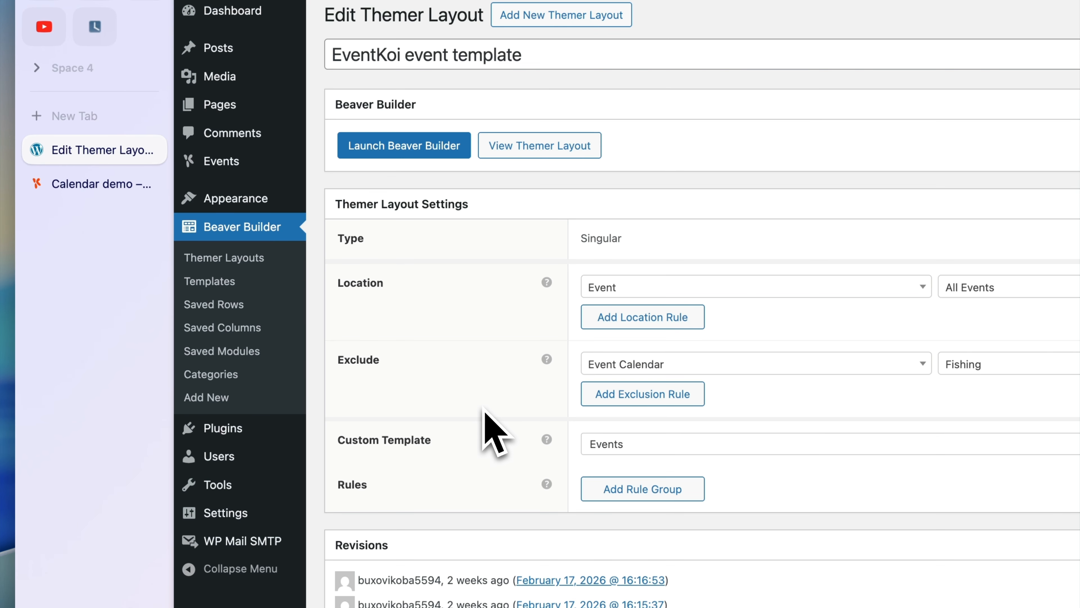
pyautogui.click(423, 150)
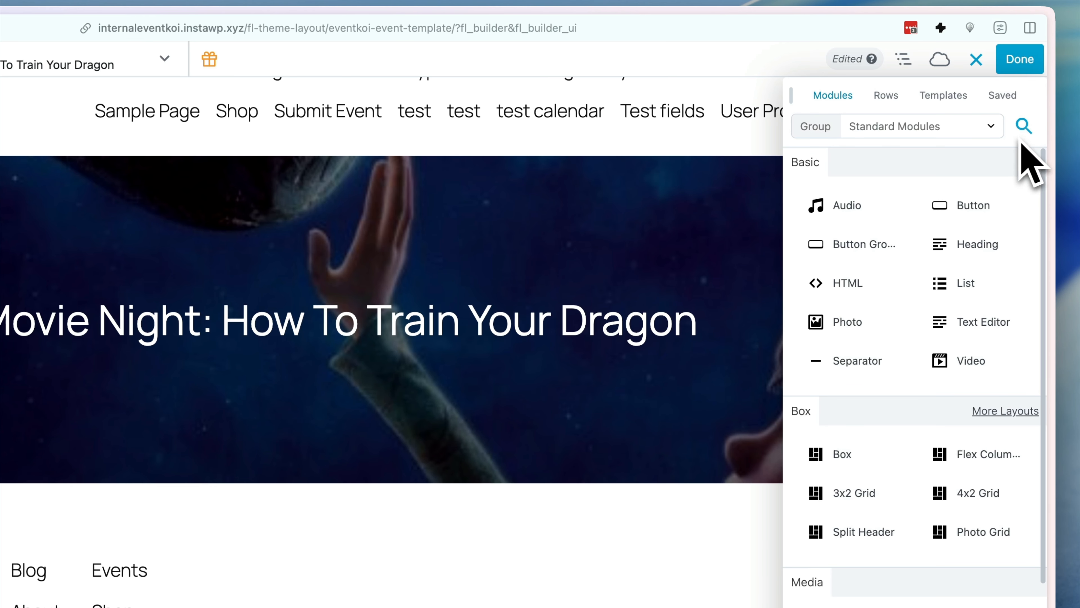
# Step: Add a Loop module below the event title banner, using a Custom Query source with Events as its only post type
pyautogui.click(1023, 128)
pyautogui.write('loop')
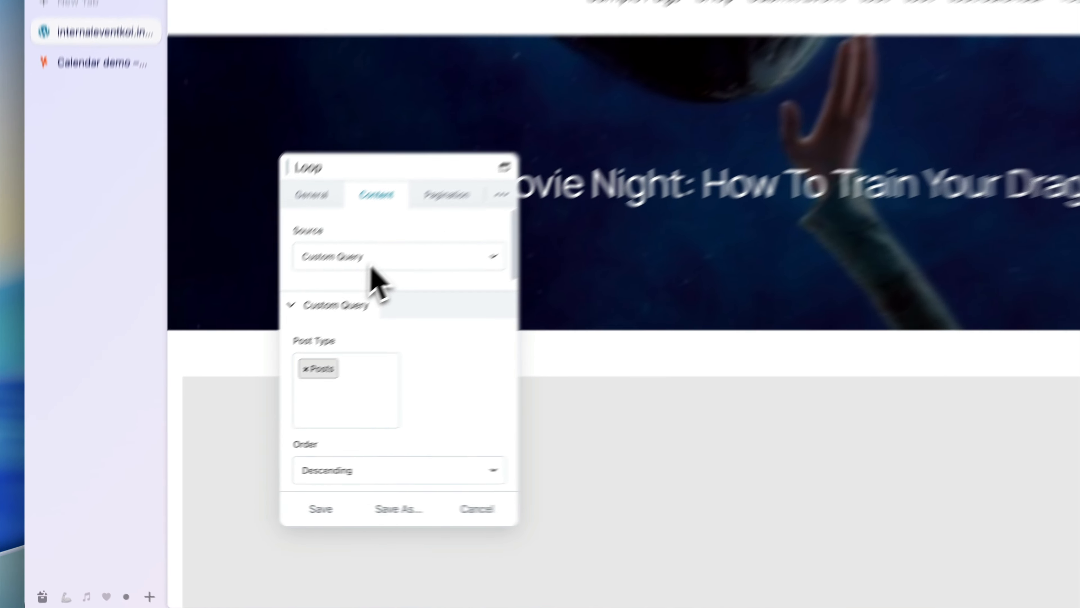
pyautogui.click(275, 333)
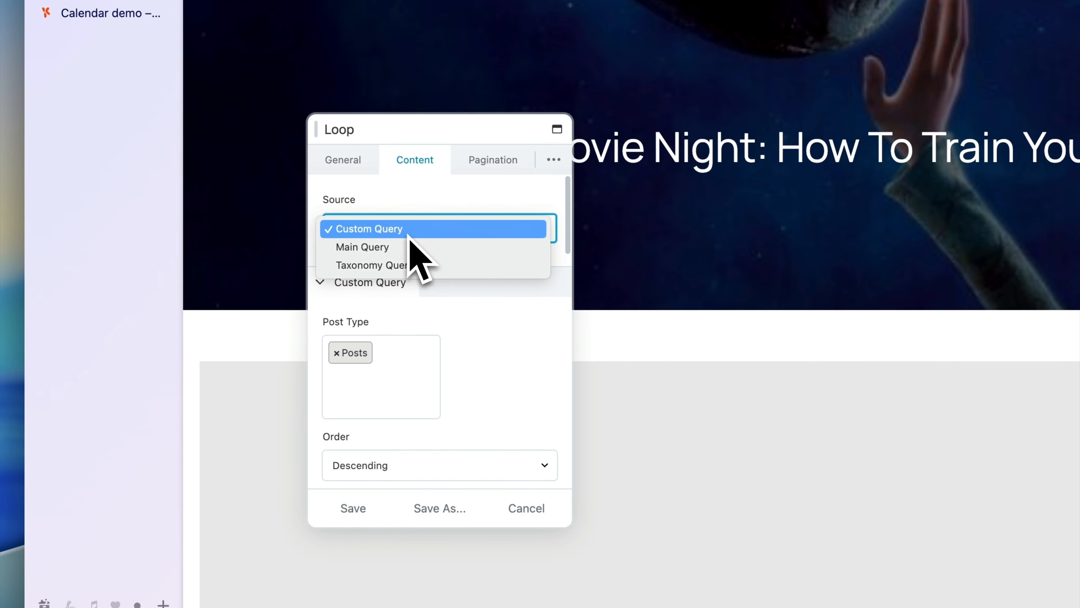
pyautogui.click(388, 234)
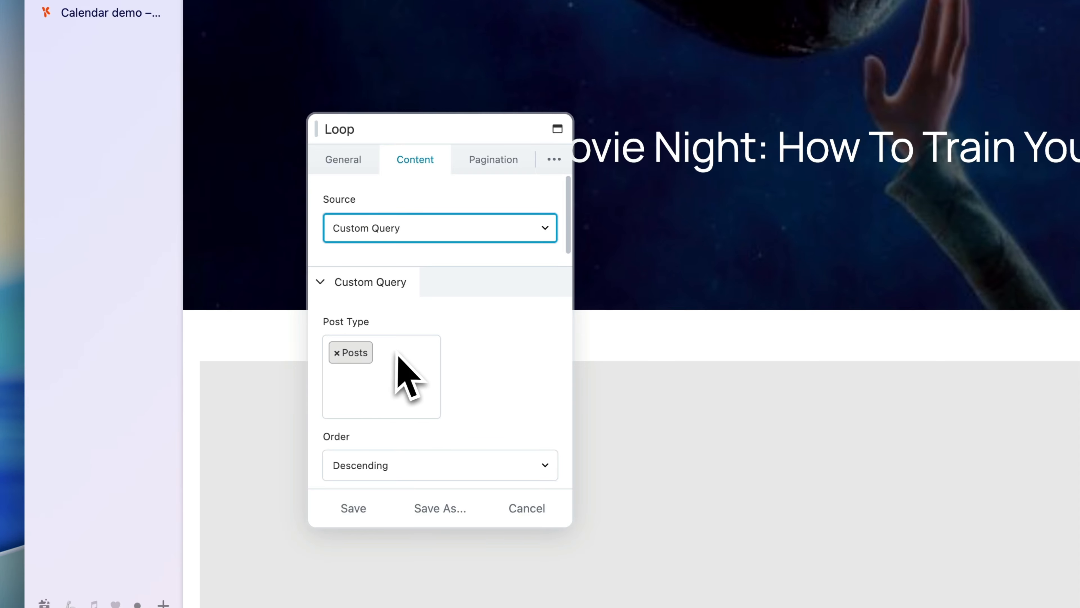
pyautogui.click(337, 353)
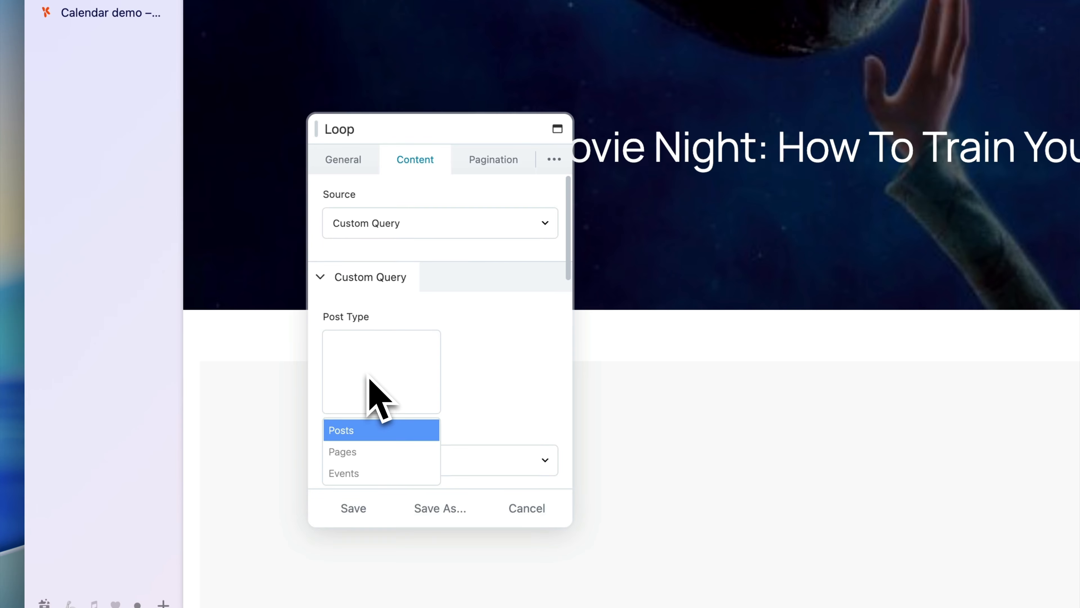
pyautogui.click(361, 473)
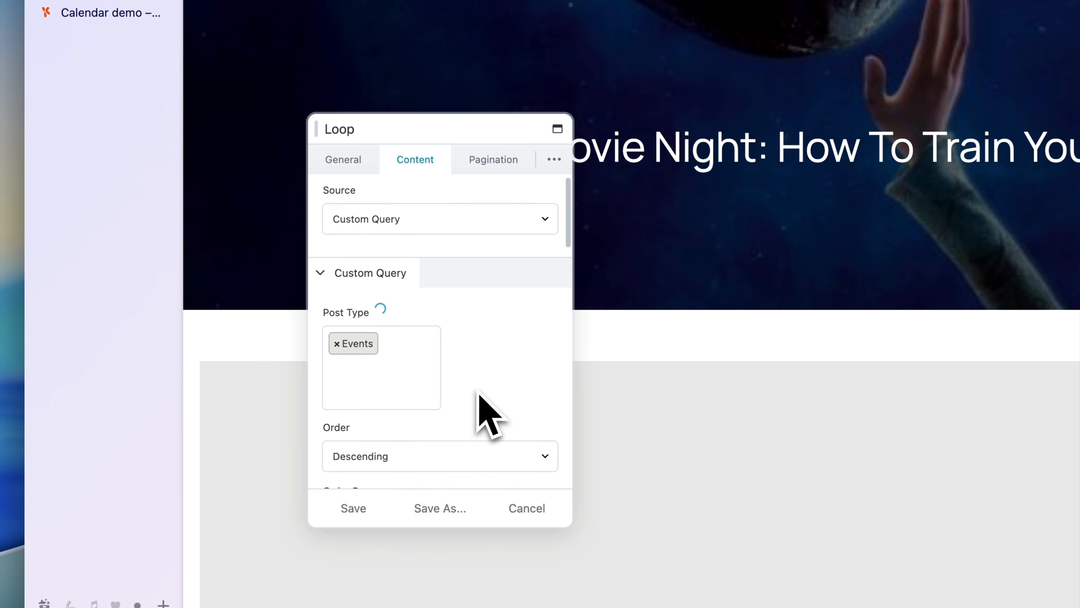
# Step: Examine the Loop module's filter options for events, event calendars and authors
pyautogui.scroll(-5, 480, 415)
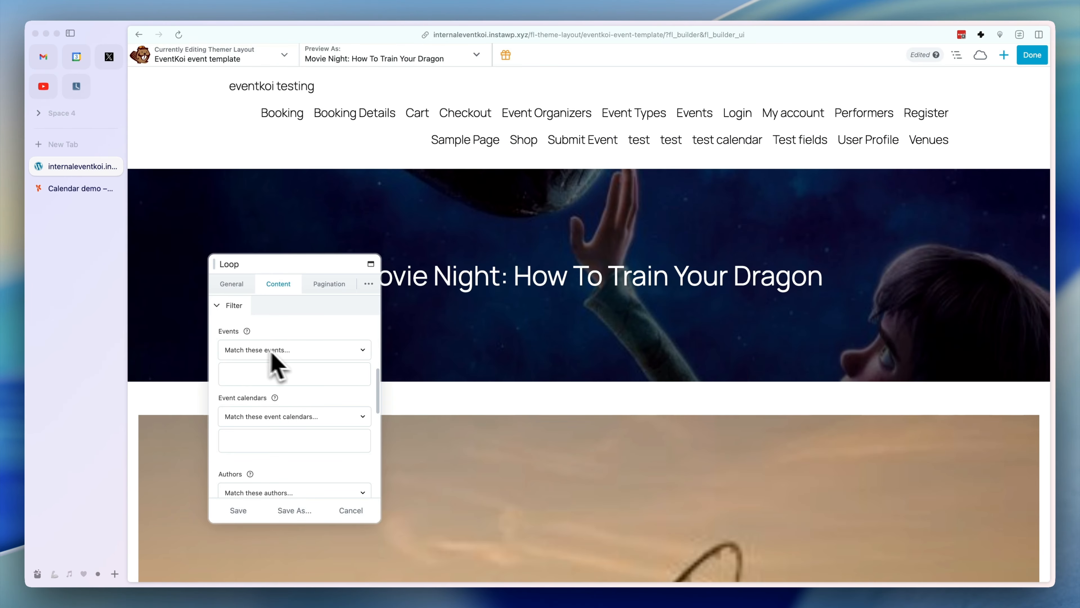
pyautogui.click(272, 353)
pyautogui.click(288, 333)
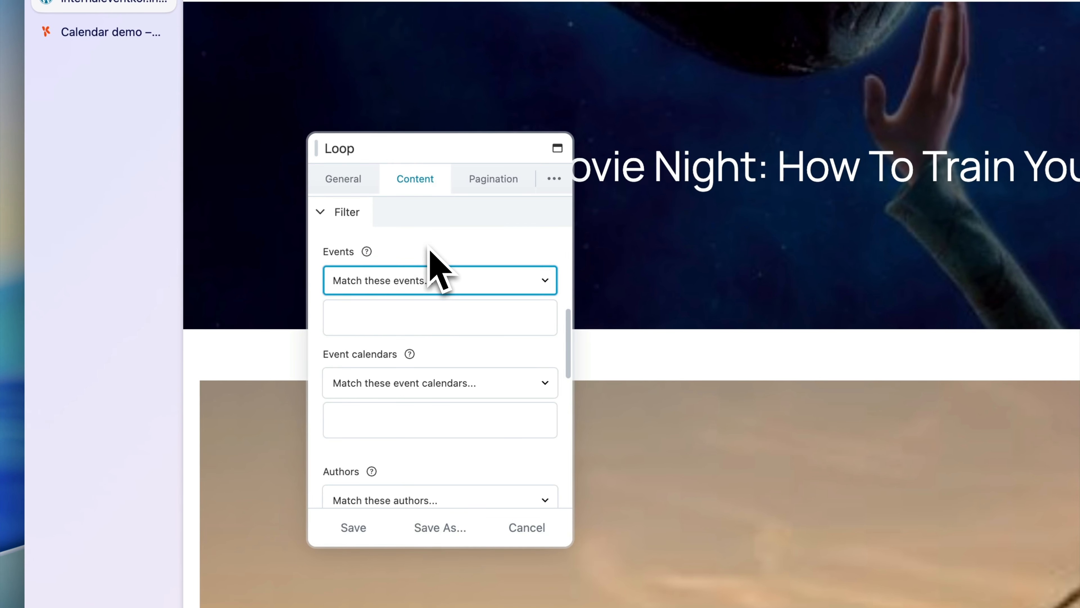
pyautogui.scroll(-1, 434, 359)
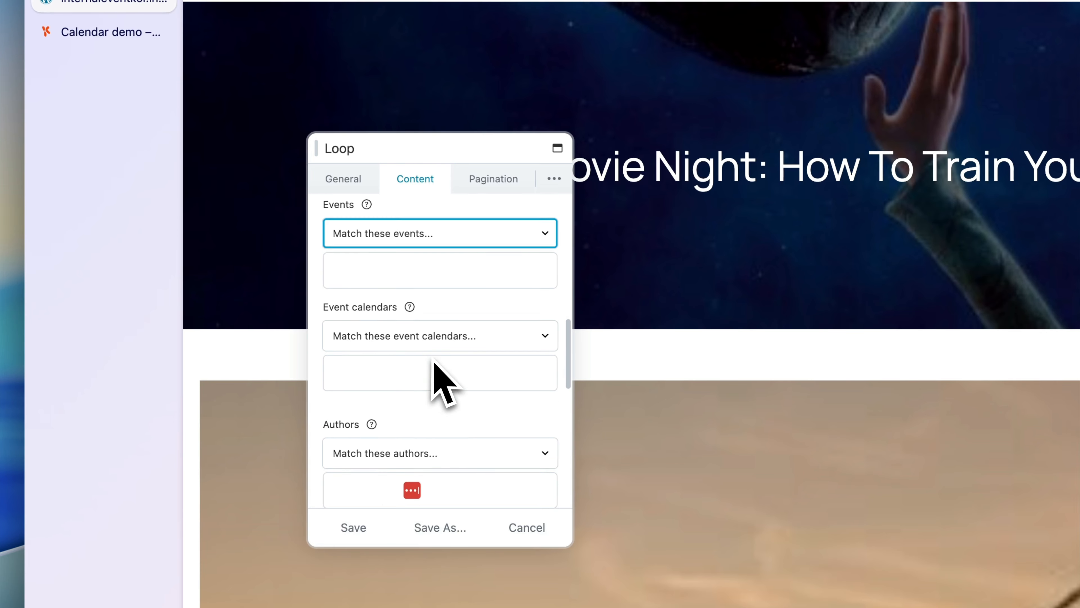
pyautogui.scroll(-5, 434, 361)
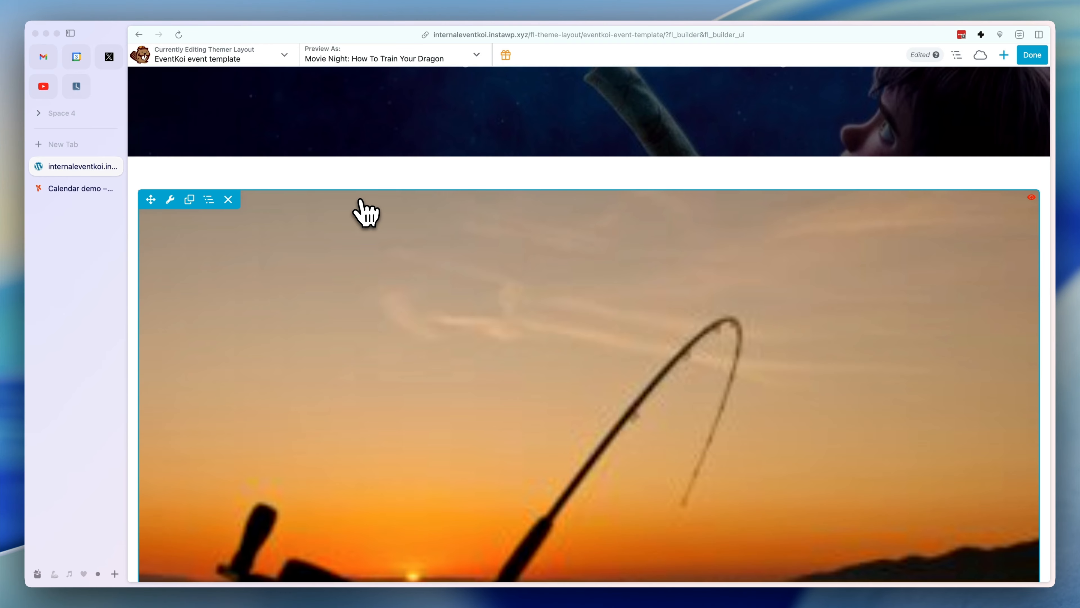
# Step: Set the width of the loop's featured image photo to 50%
pyautogui.click(365, 212)
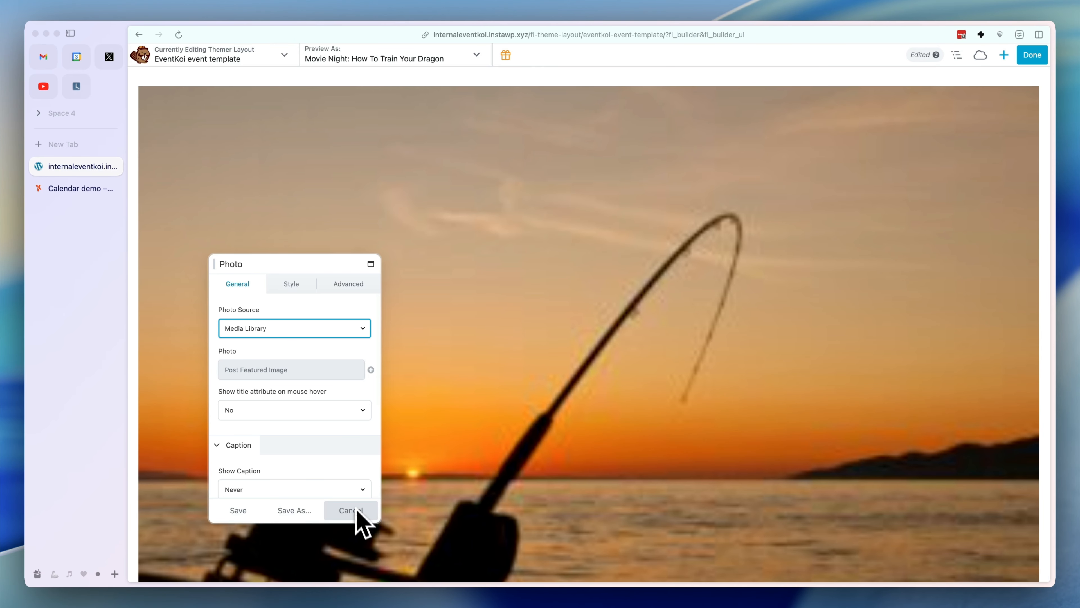
pyautogui.click(292, 282)
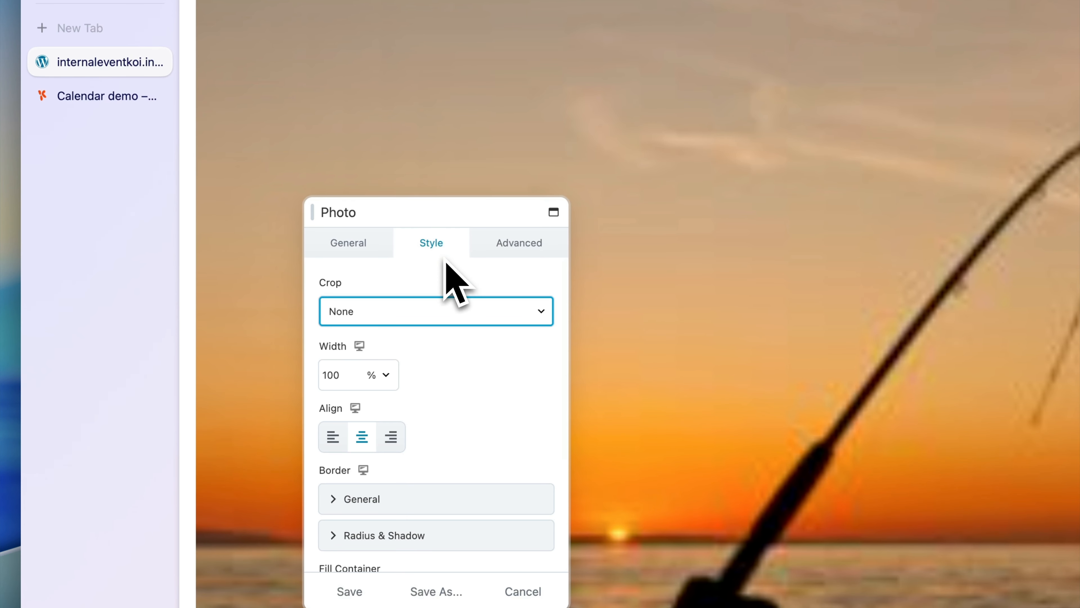
pyautogui.moveTo(356, 367); pyautogui.dragTo(314, 381)
pyautogui.write('50')
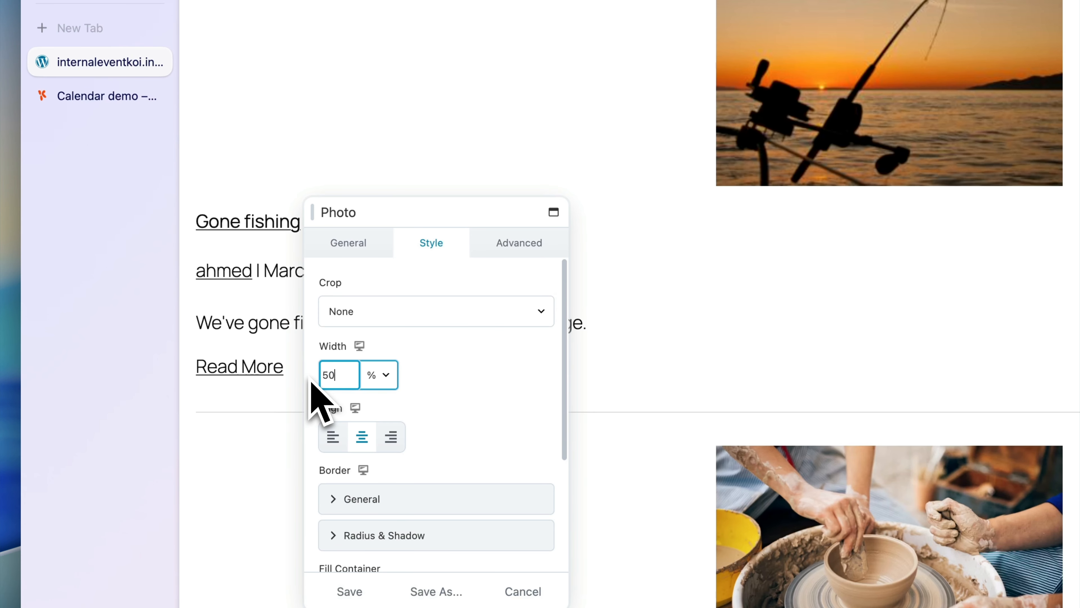